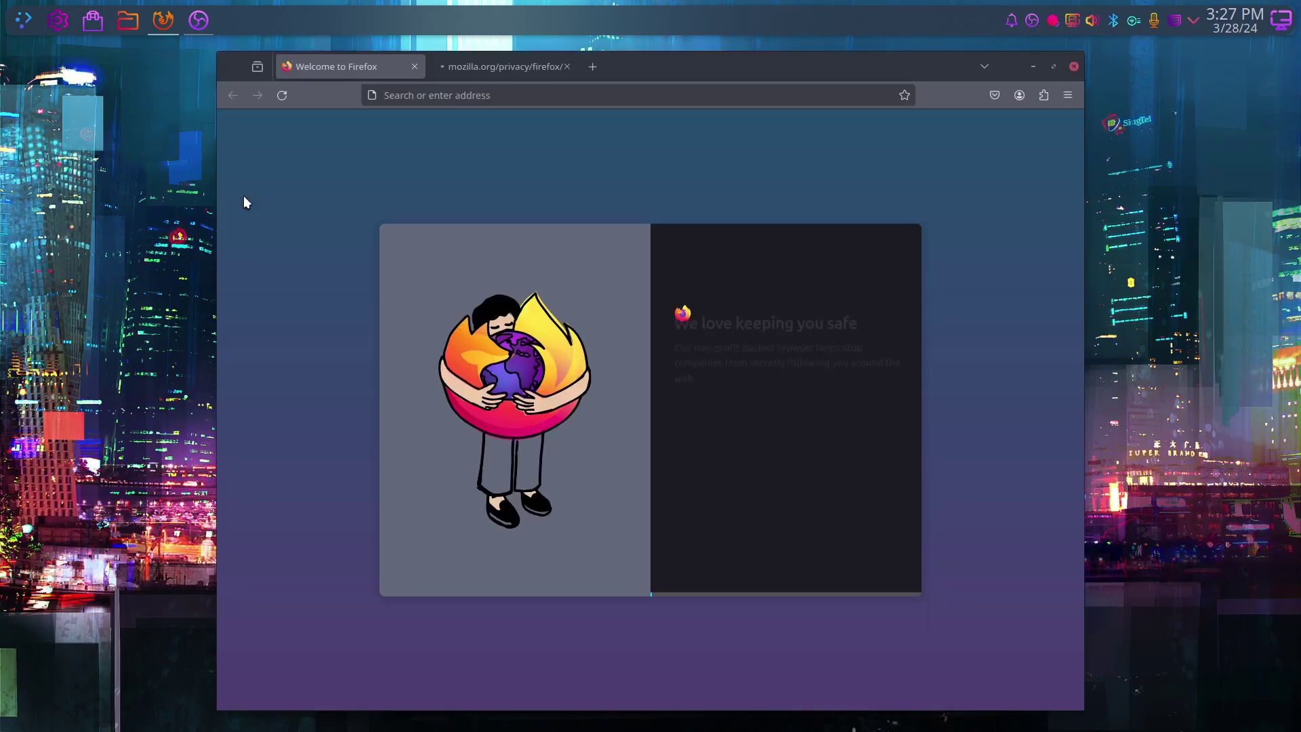
Search Google for 'copilot', open the Microsoft Copilot site and accept its cookies
{"action": "left_click", "coordinate": [426, 95]}
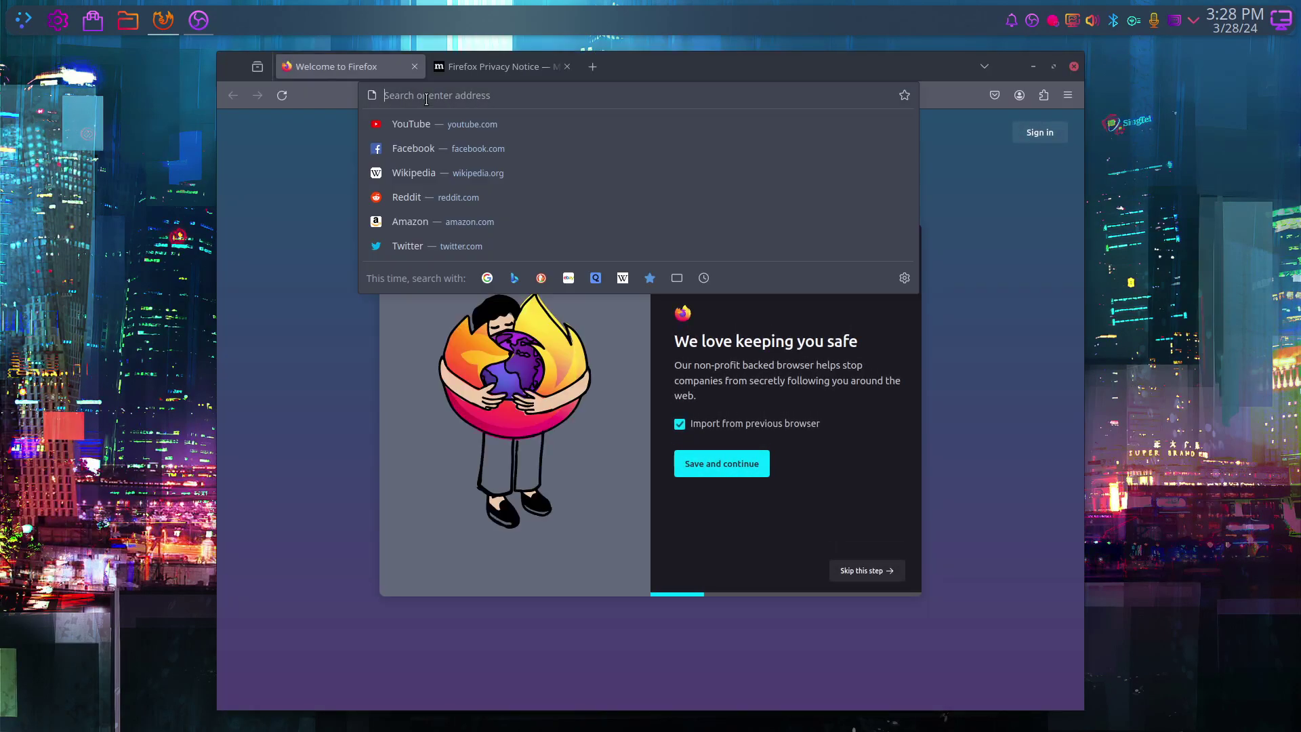
{"action": "type", "text": "cop"}
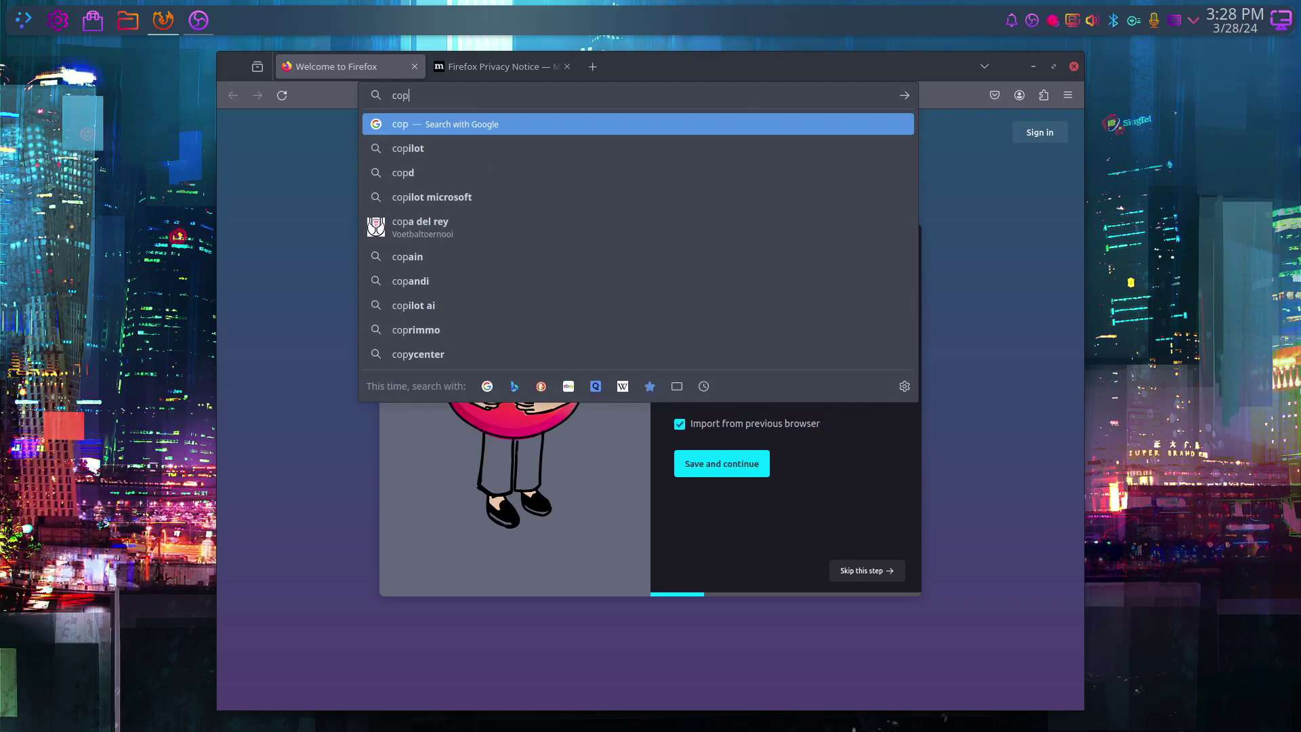
{"action": "type", "text": "ilot"}
{"action": "key", "text": "Return"}
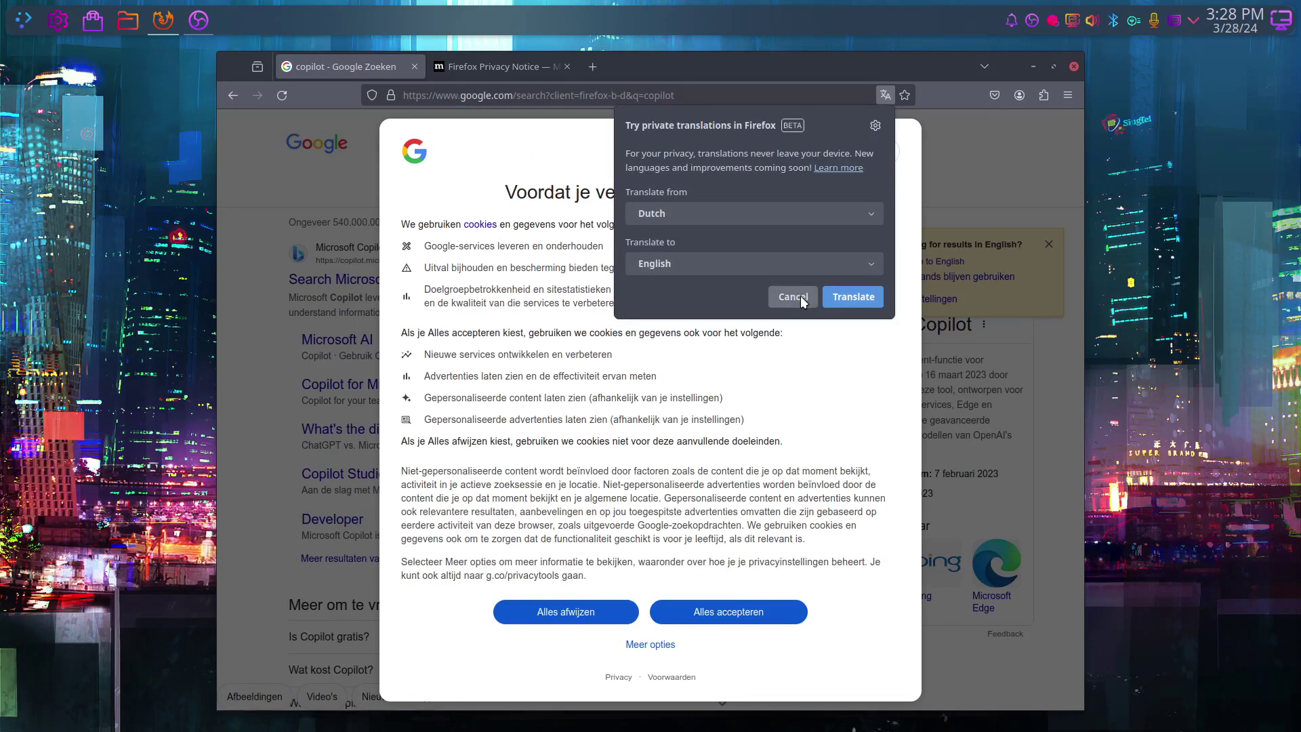
{"action": "left_click", "coordinate": [791, 296]}
{"action": "left_click", "coordinate": [718, 613]}
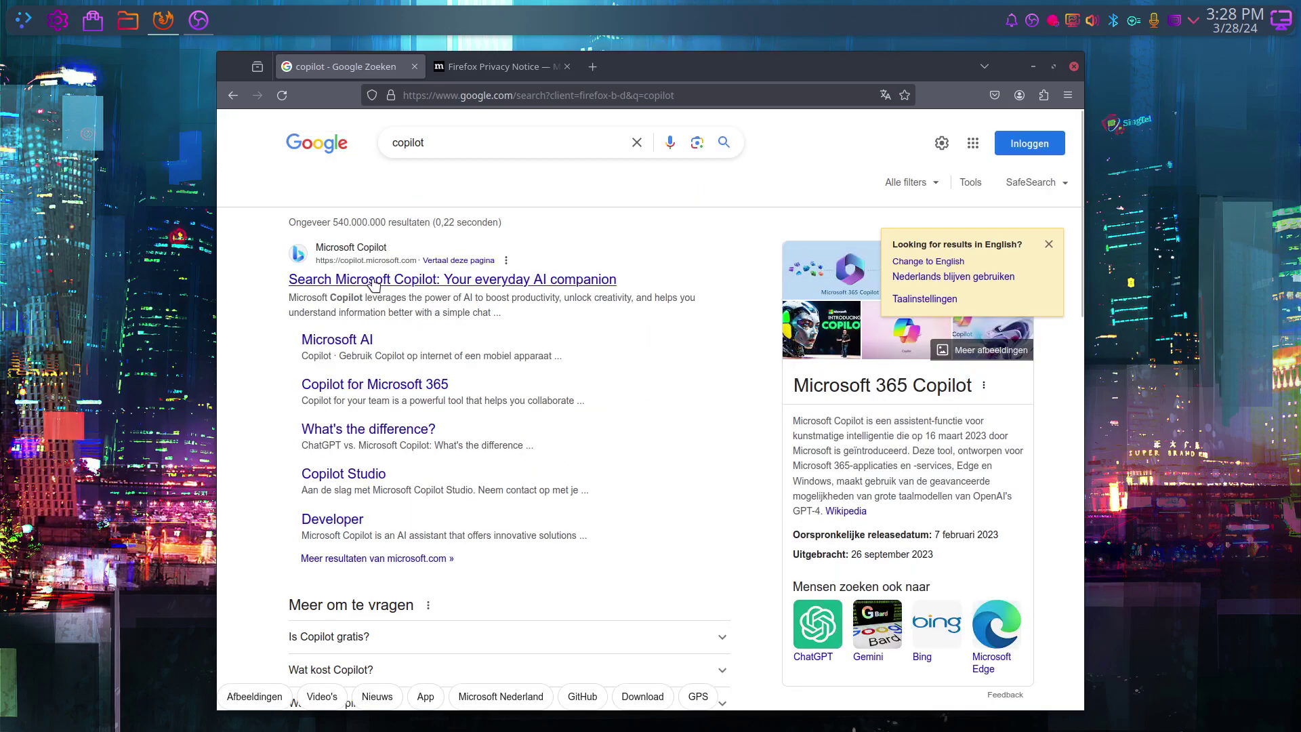
{"action": "left_click", "coordinate": [377, 288]}
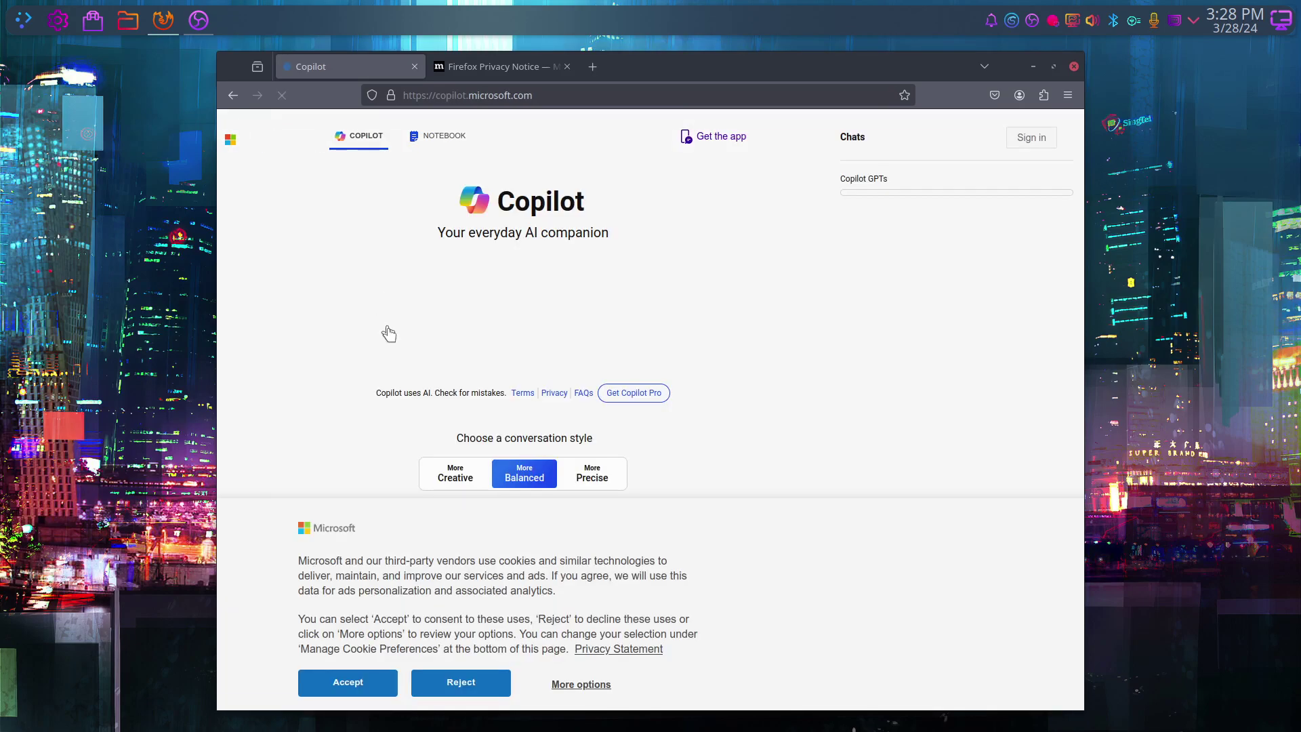
{"action": "left_click", "coordinate": [375, 687]}
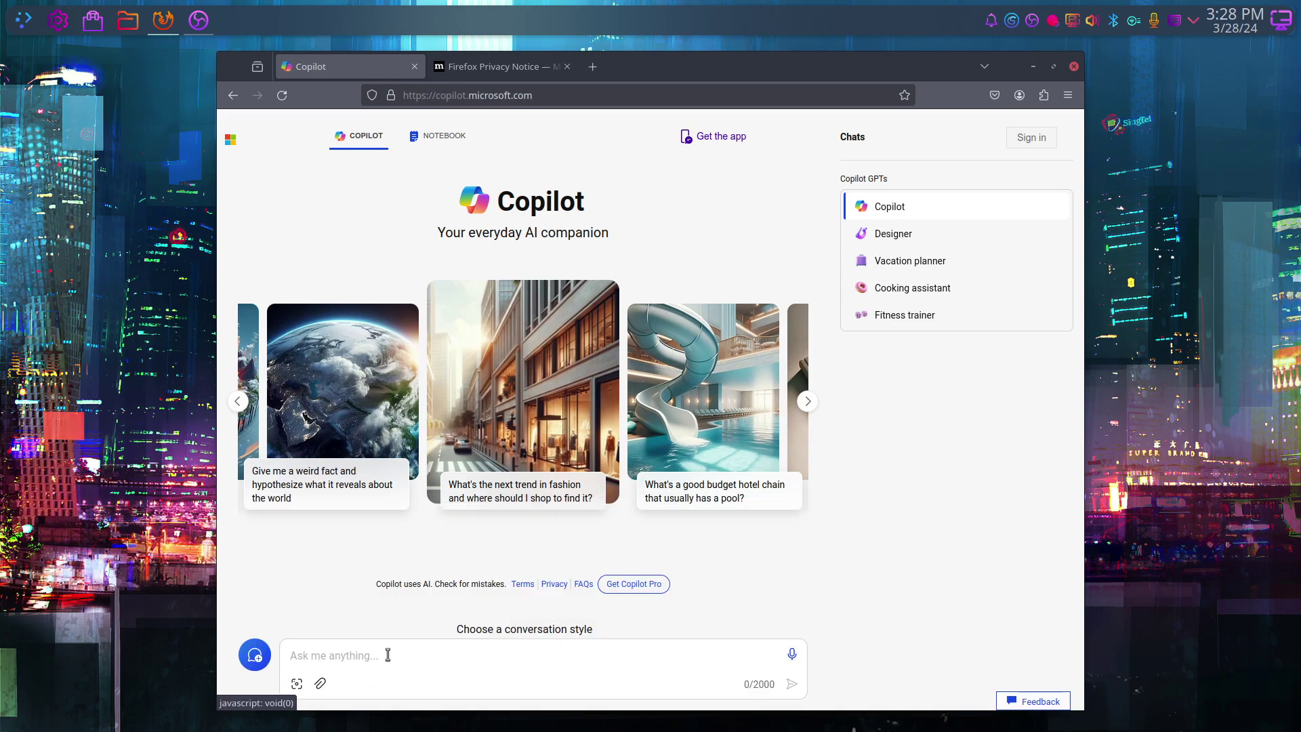
Ask Copilot 'what is seeding in the context of torrents - what are torrents'
{"action": "left_click", "coordinate": [363, 659]}
{"action": "type", "text": "what i"}
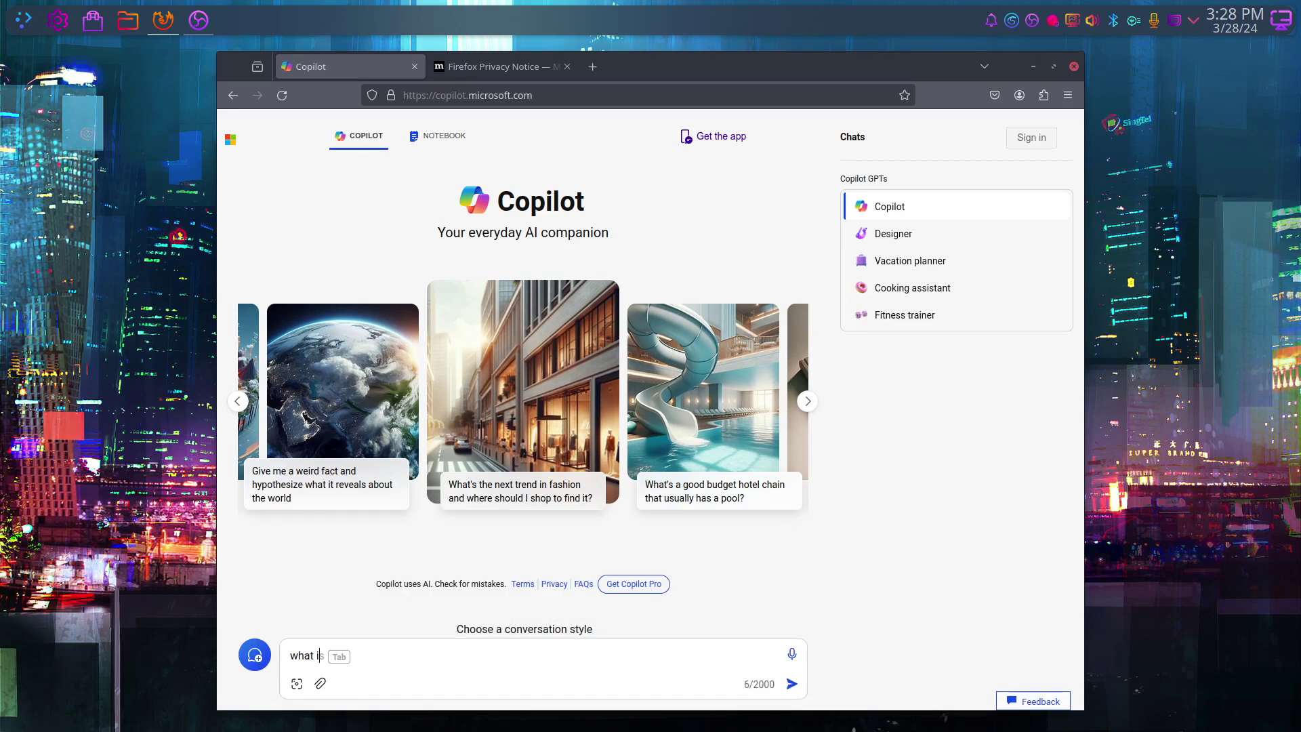
{"action": "type", "text": "s seeding in te"}
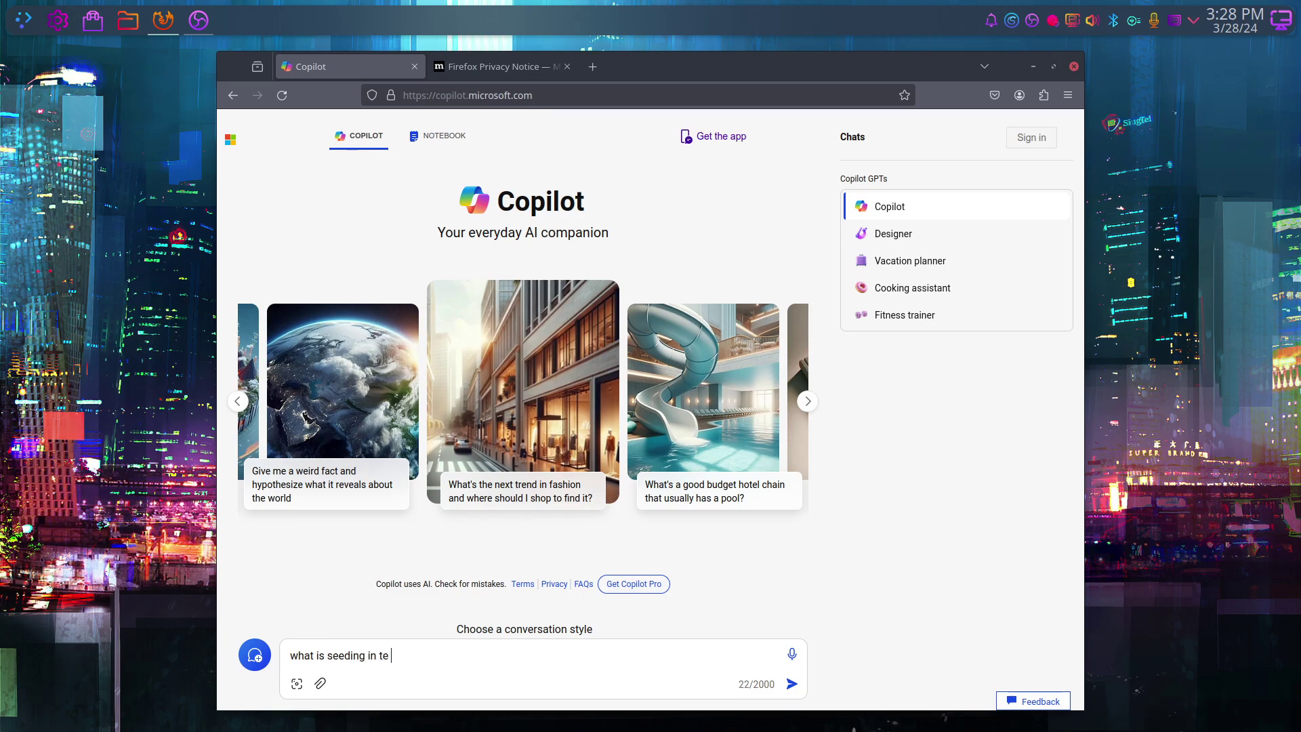
{"action": "key", "text": "BackSpace"}
{"action": "key", "text": "BackSpace"}
{"action": "type", "text": "he conte"}
{"action": "type", "text": "xt of tor"}
{"action": "type", "text": "rents "}
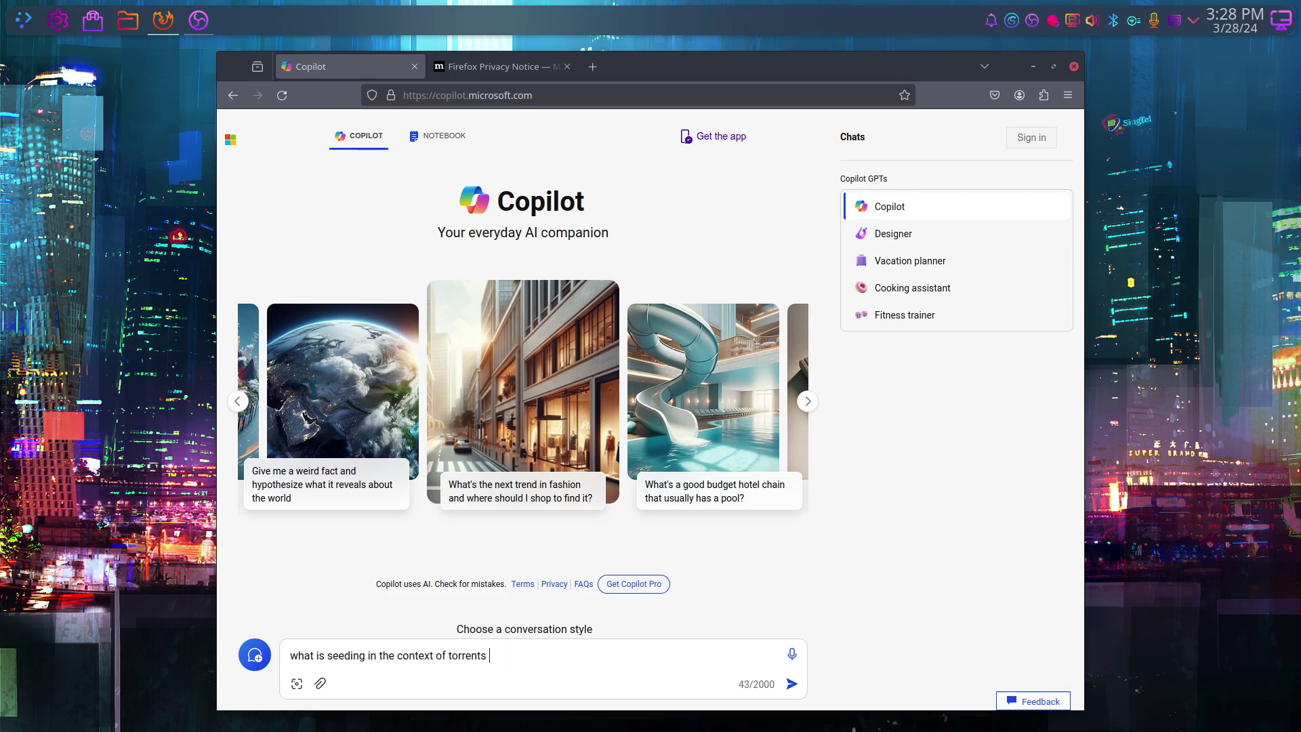
{"action": "type", "text": "- what are torrents"}
{"action": "key", "text": "Return"}
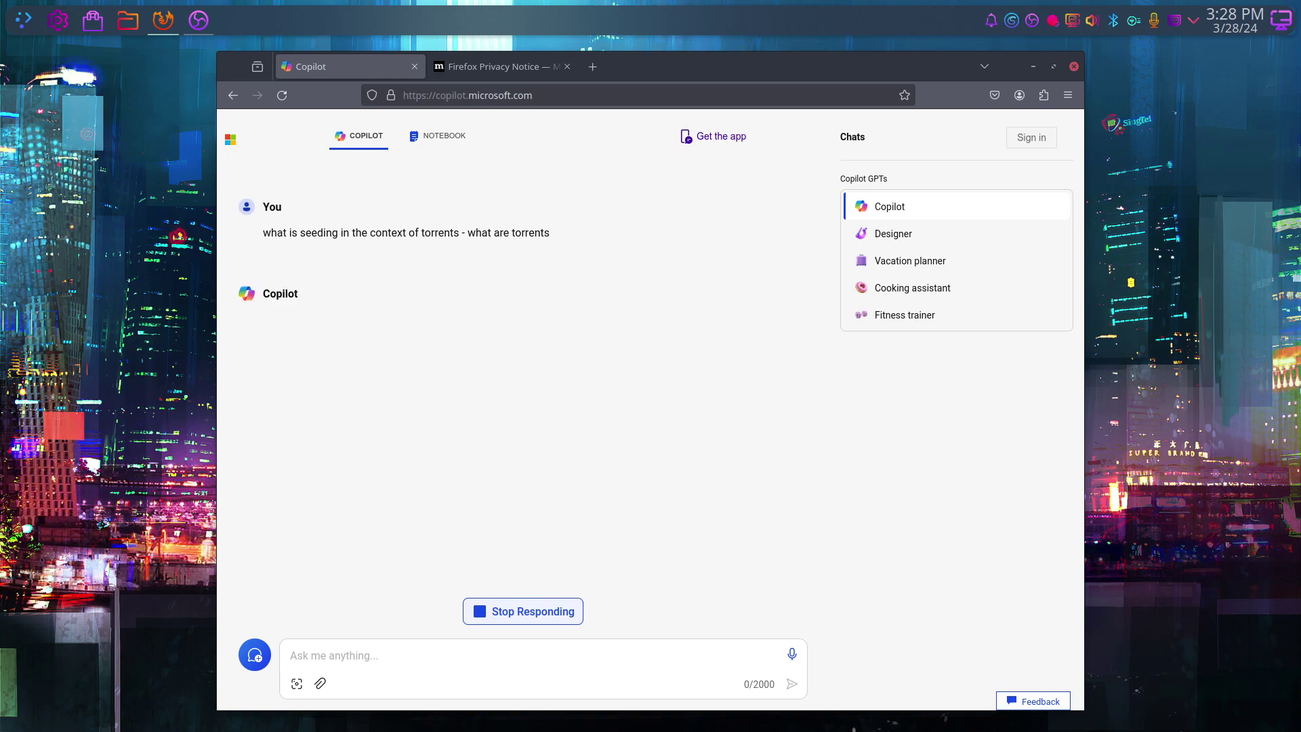
Load arcolinux.info and accept the ArcoLinux site's cookies
{"action": "left_click", "coordinate": [481, 68]}
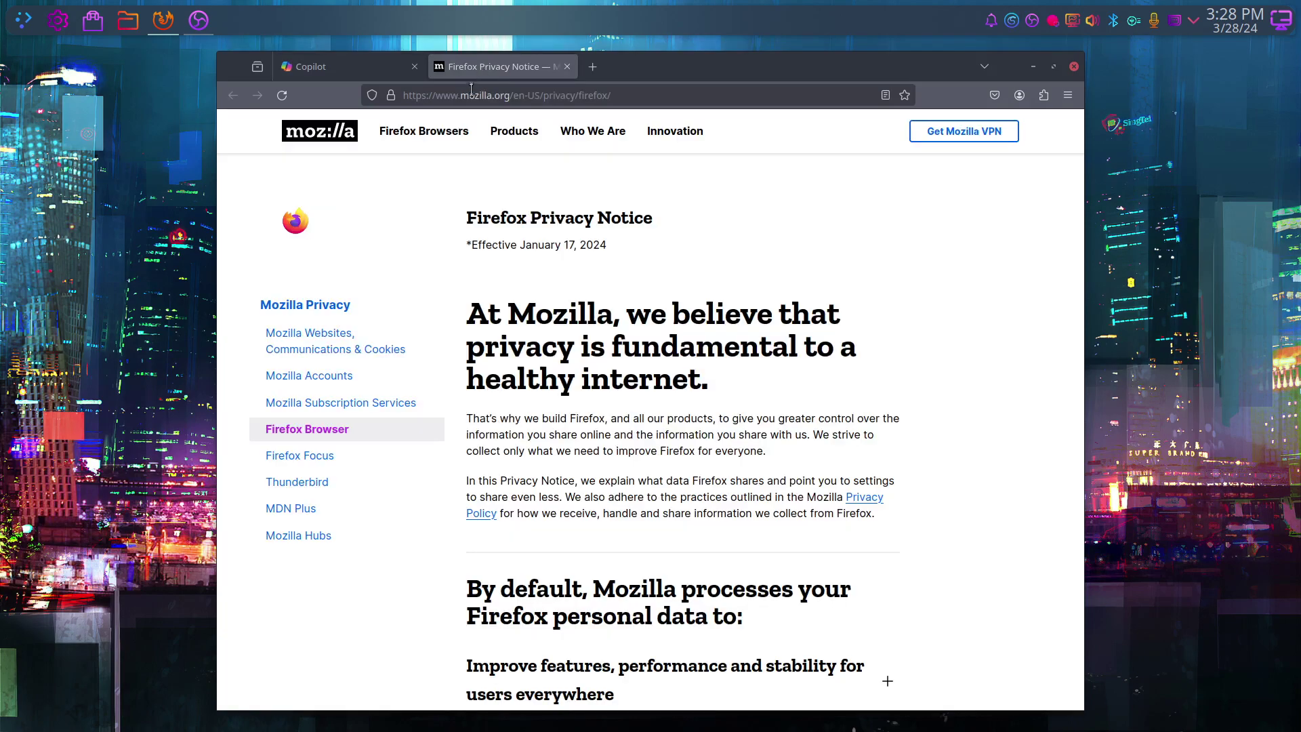
{"action": "left_click", "coordinate": [469, 95]}
{"action": "type", "text": "arc"}
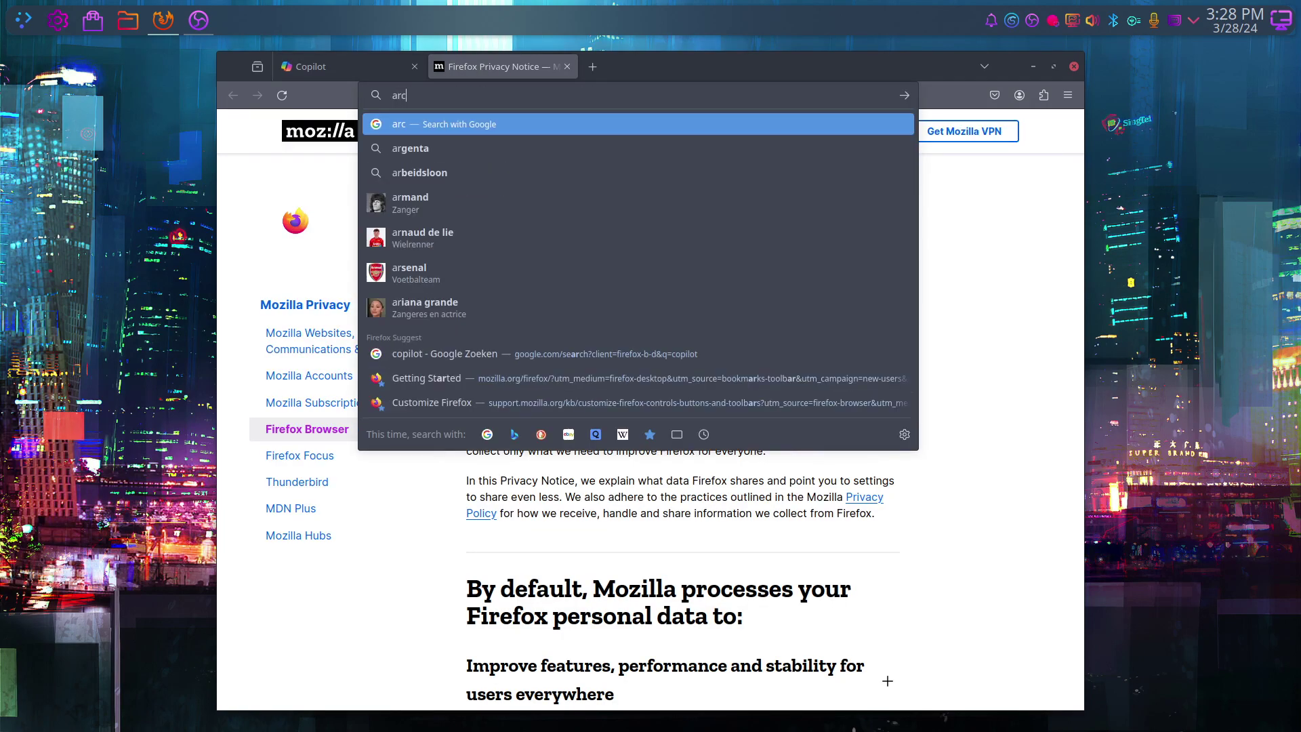
{"action": "type", "text": "olinux.info"}
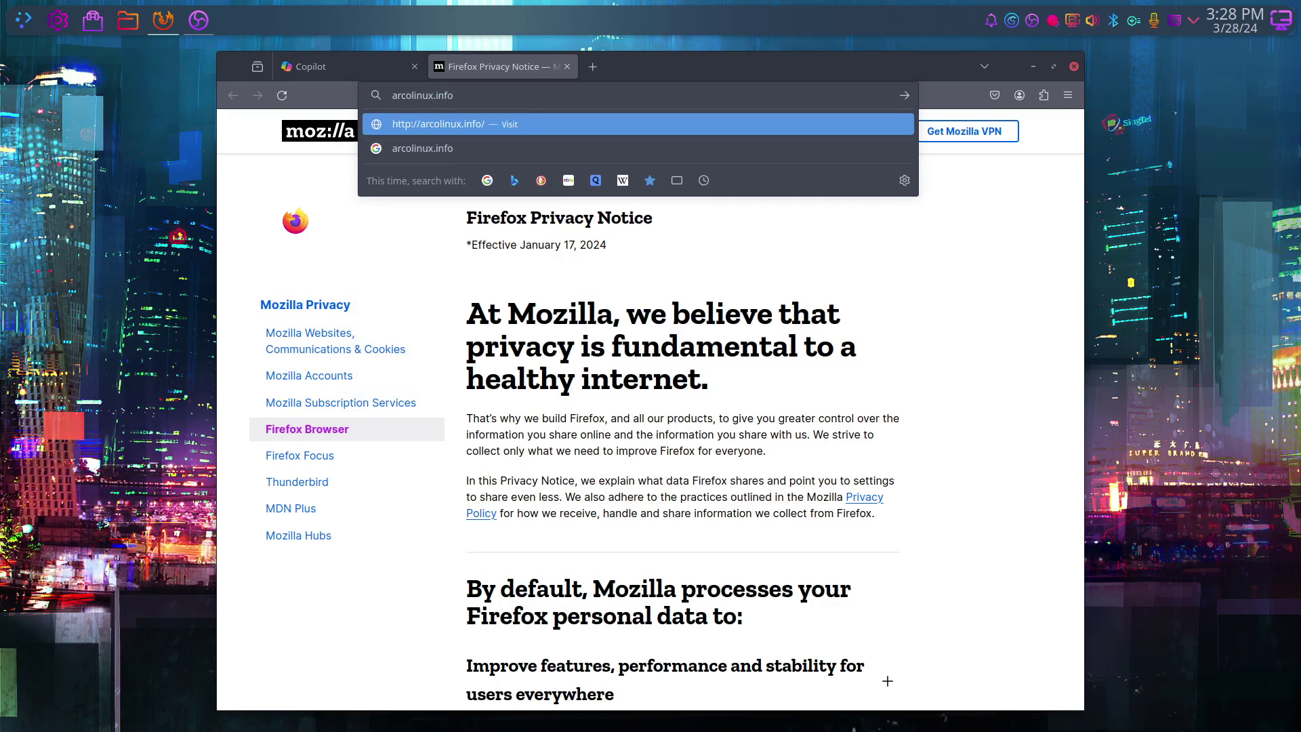
{"action": "key", "text": "Return"}
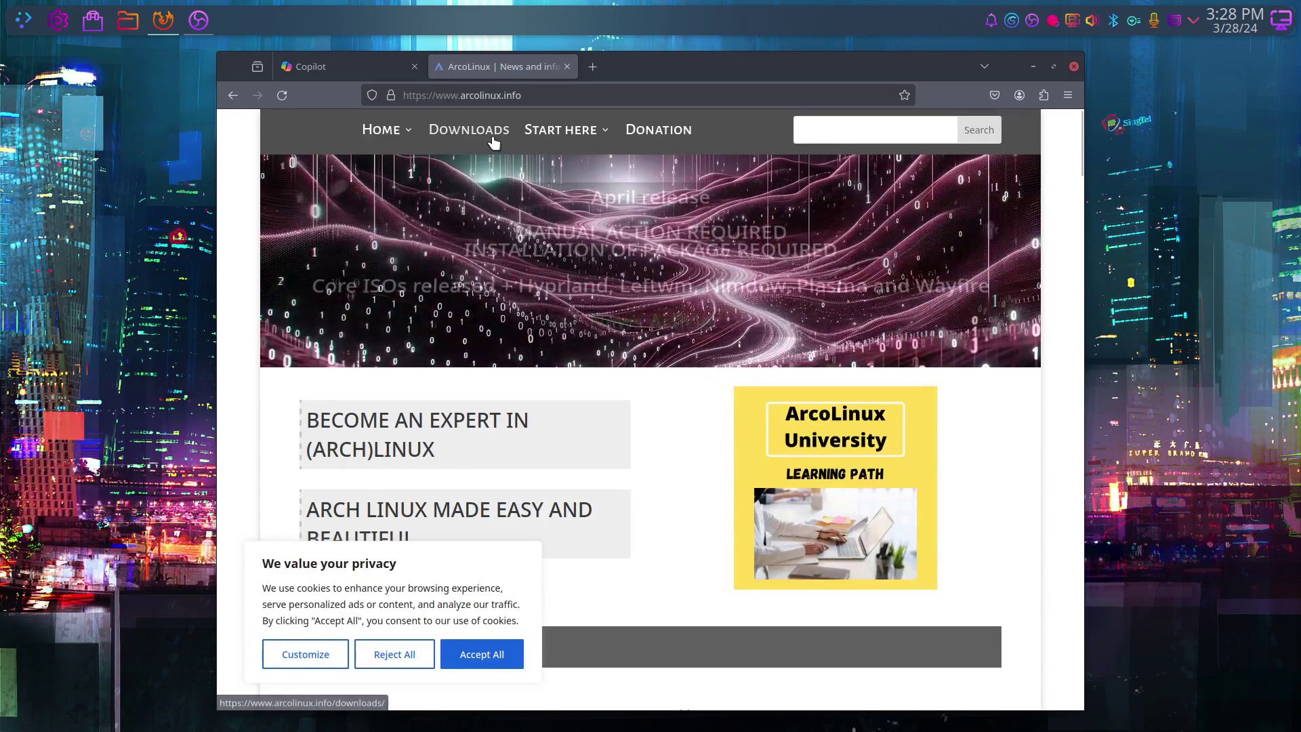
{"action": "left_click", "coordinate": [493, 139]}
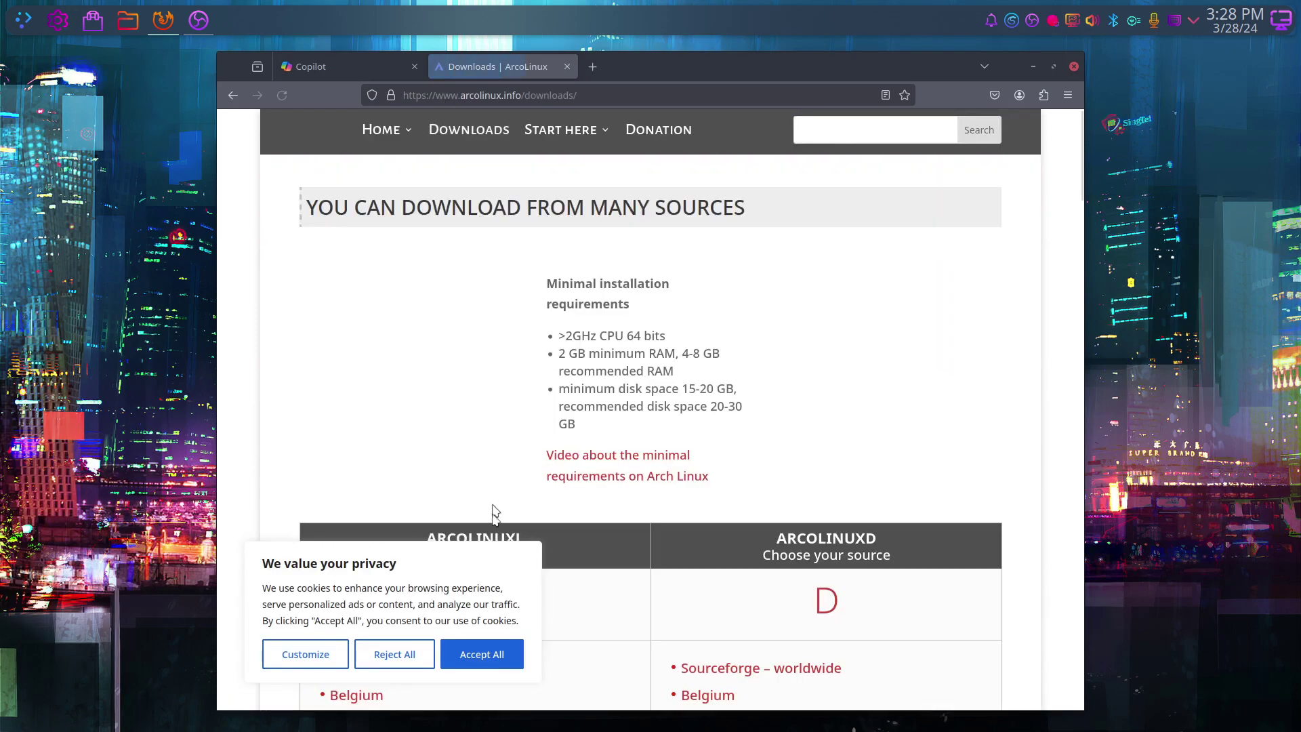
Go to the ArcoLinux Downloads page and scroll down to its Torrents section
{"action": "left_click", "coordinate": [499, 653]}
{"action": "scroll", "coordinate": [484, 471], "scroll_direction": "down", "scroll_amount": 1}
{"action": "scroll", "coordinate": [468, 427], "scroll_direction": "down", "scroll_amount": 10}
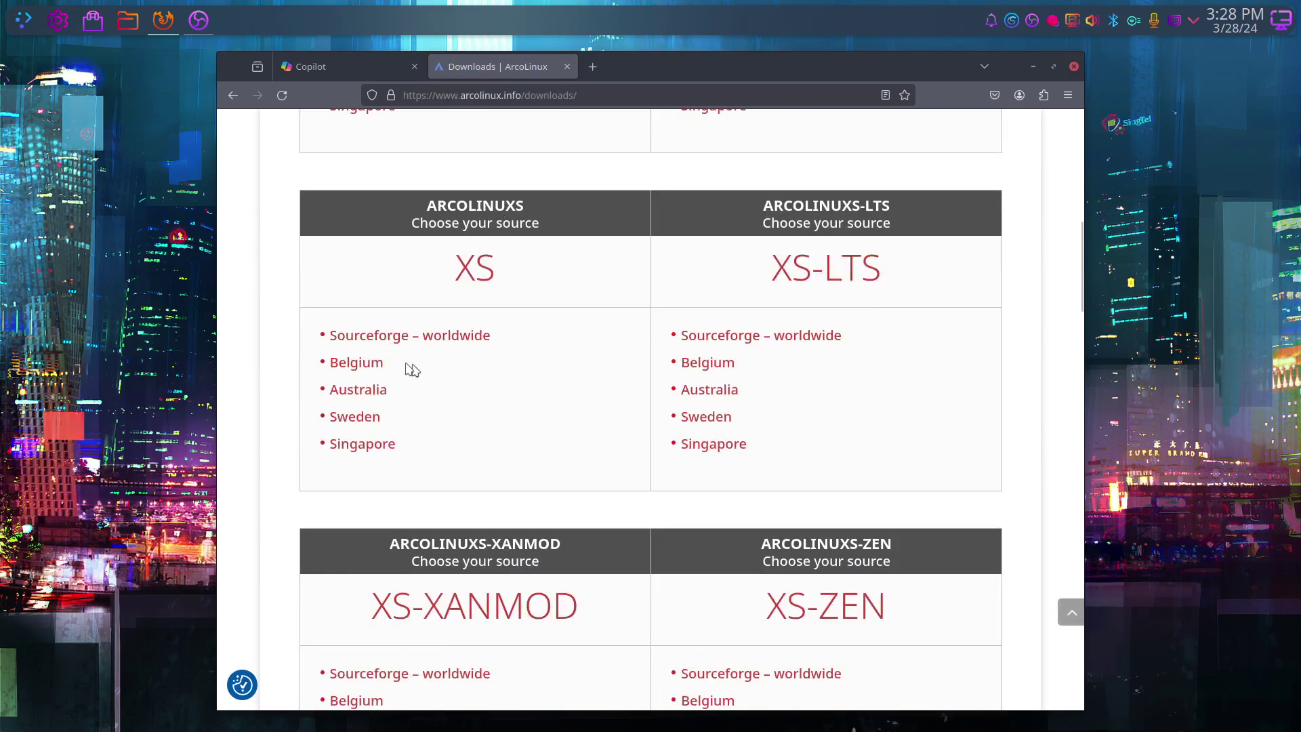
{"action": "scroll", "coordinate": [766, 434], "scroll_direction": "down", "scroll_amount": 3}
{"action": "scroll", "coordinate": [806, 423], "scroll_direction": "down", "scroll_amount": 12}
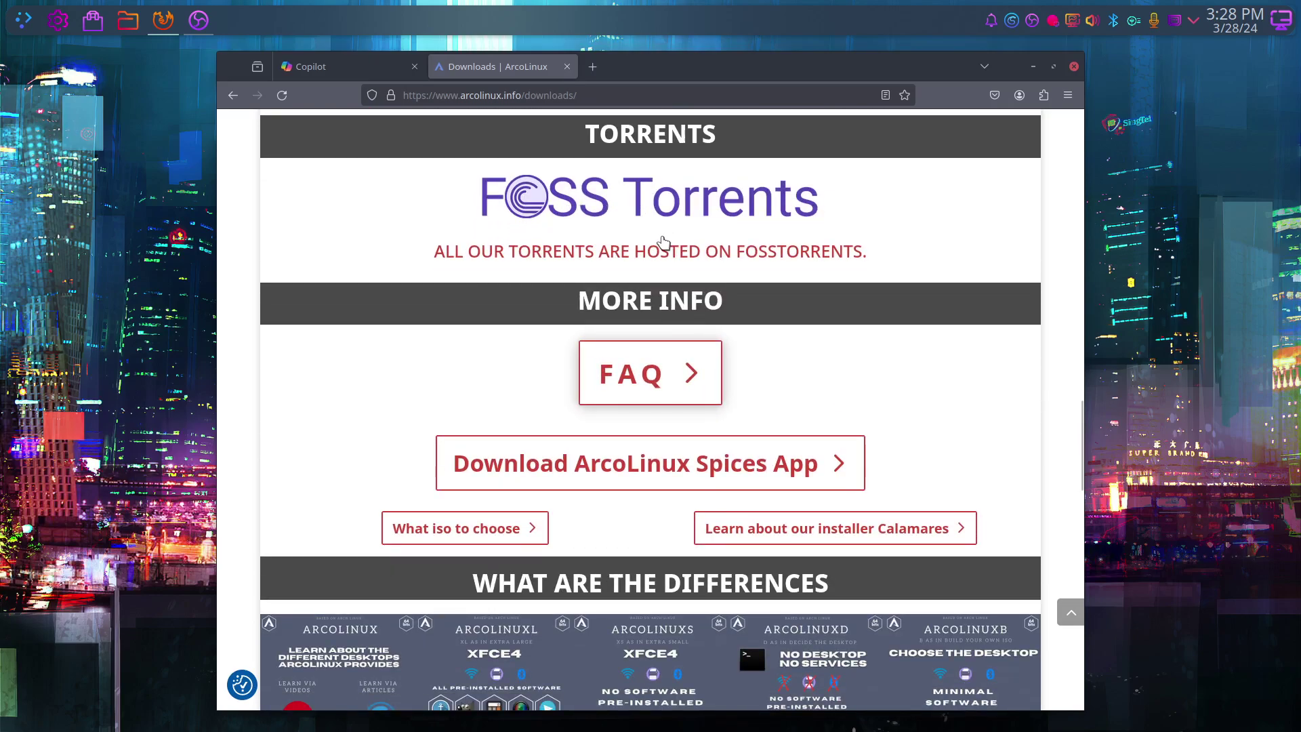
On FOSS Torrents, download the arcolinuxd-v24.04.03-x86_64.iso.torrent file from the Core list
{"action": "left_click", "coordinate": [655, 206]}
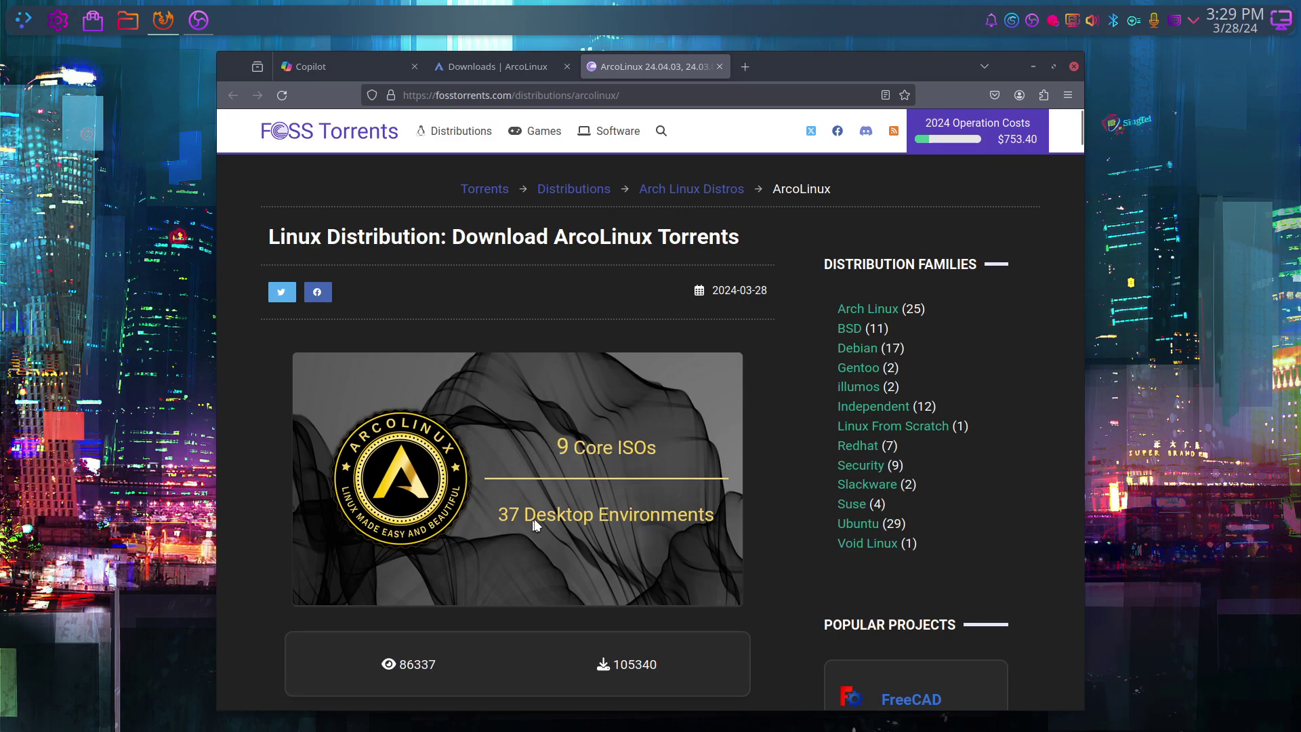
{"action": "scroll", "coordinate": [538, 518], "scroll_direction": "down", "scroll_amount": 10}
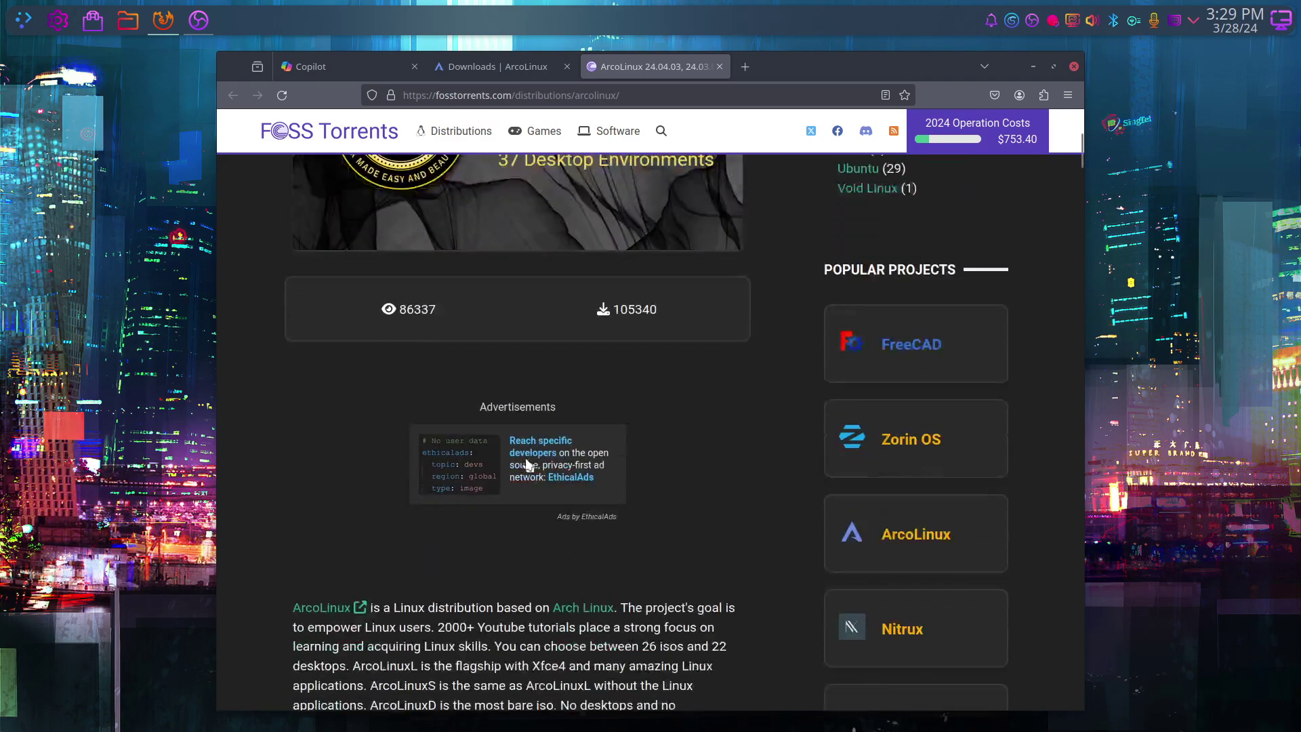
{"action": "scroll", "coordinate": [522, 444], "scroll_direction": "down", "scroll_amount": 10}
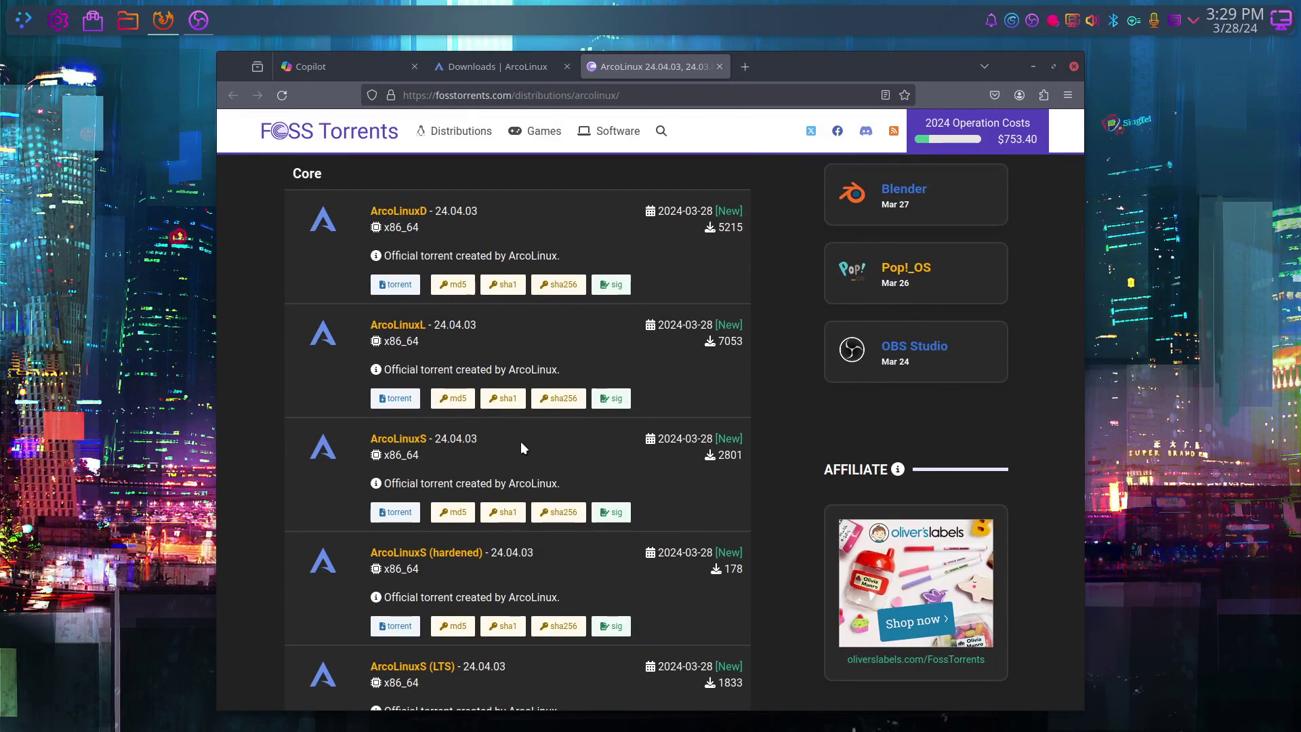
{"action": "left_click", "coordinate": [398, 285]}
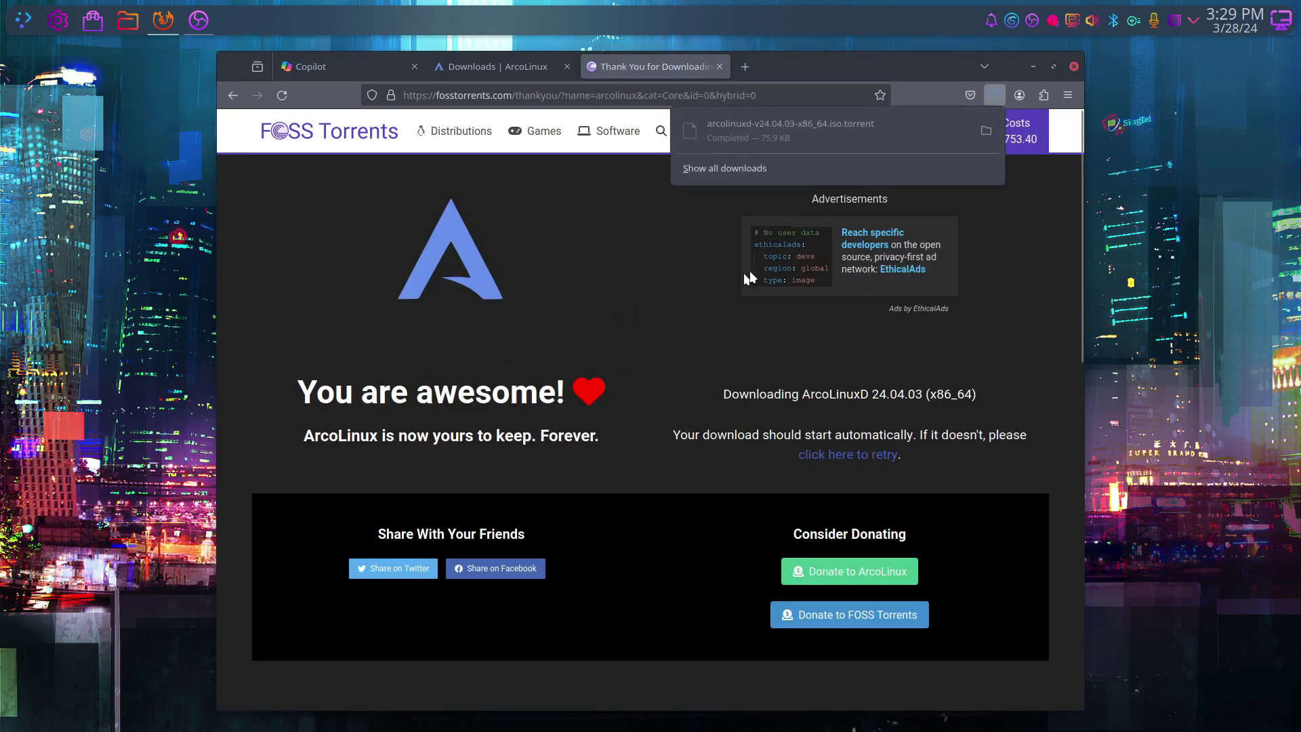
Show the downloaded arcolinuxd torrent in Dolphin's Downloads folder, deselect it and adjust the icon zoom
{"action": "left_click", "coordinate": [985, 131]}
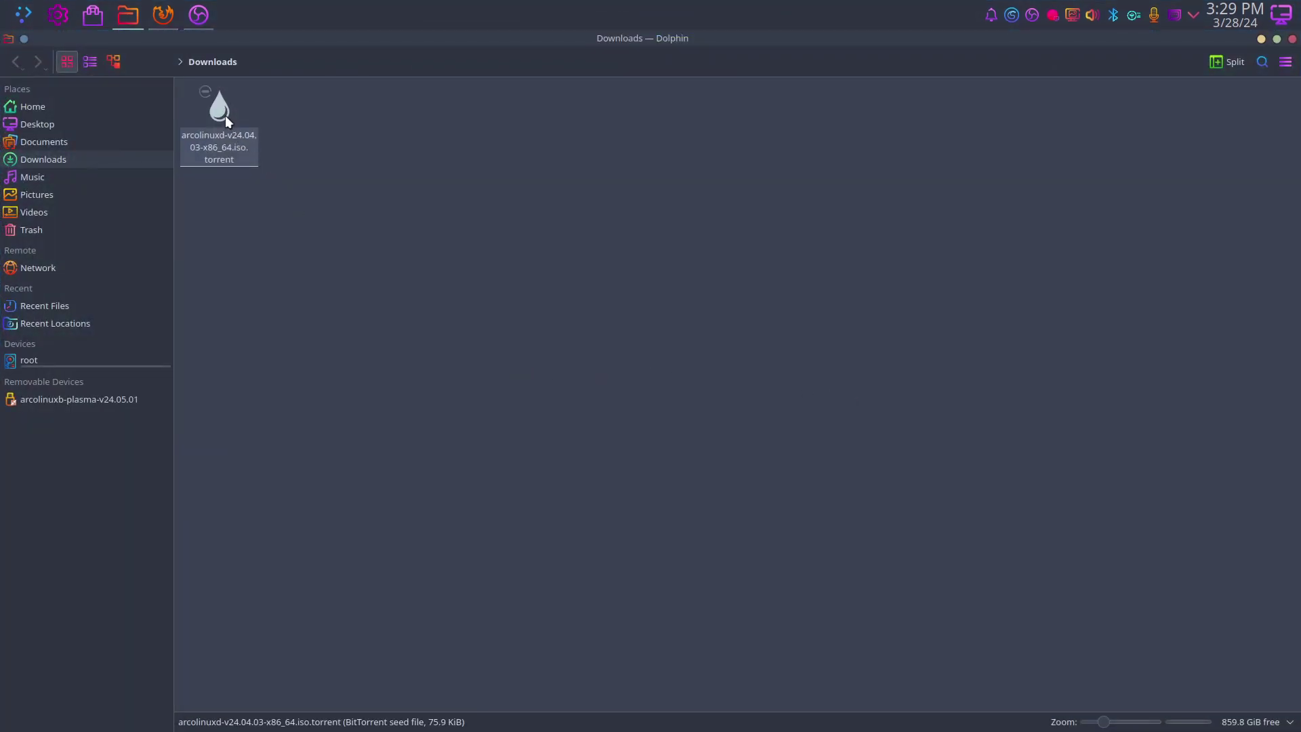
{"action": "left_click", "coordinate": [294, 234]}
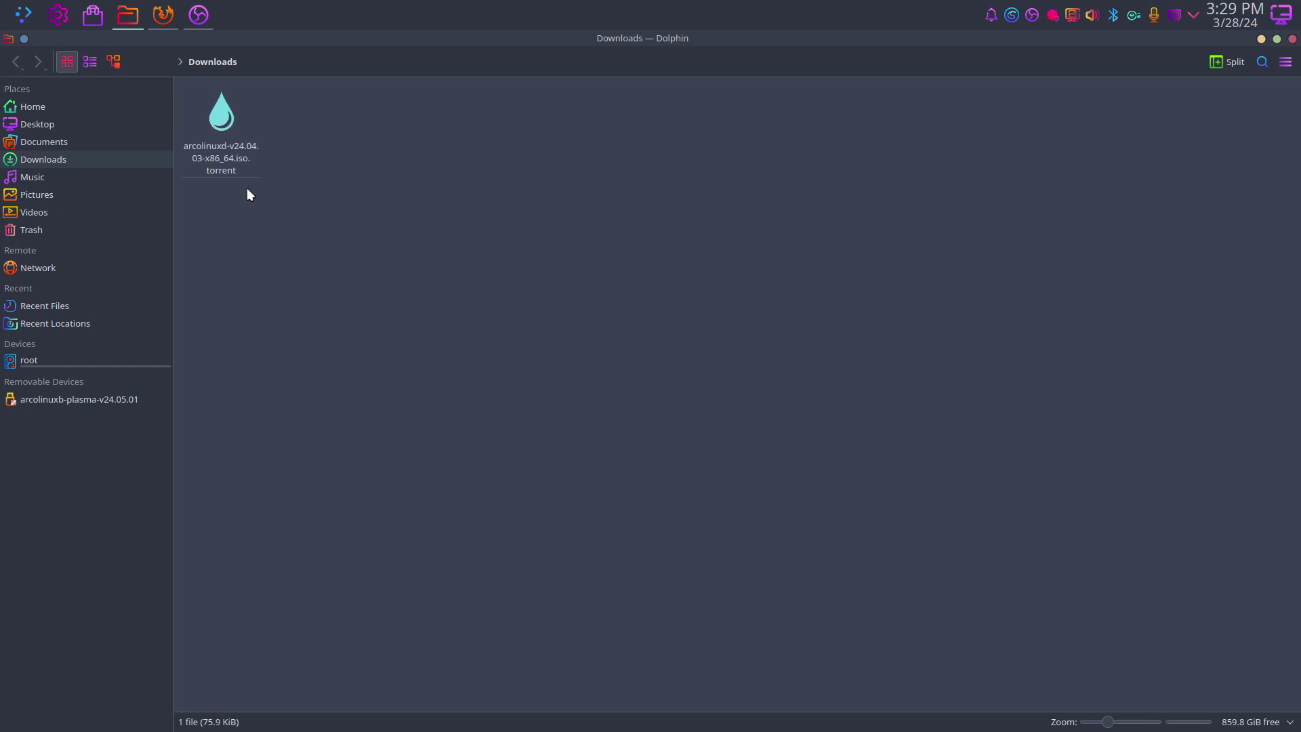
{"action": "scroll", "coordinate": [247, 189], "scroll_direction": "up", "scroll_amount": 4, "text": "ctrl"}
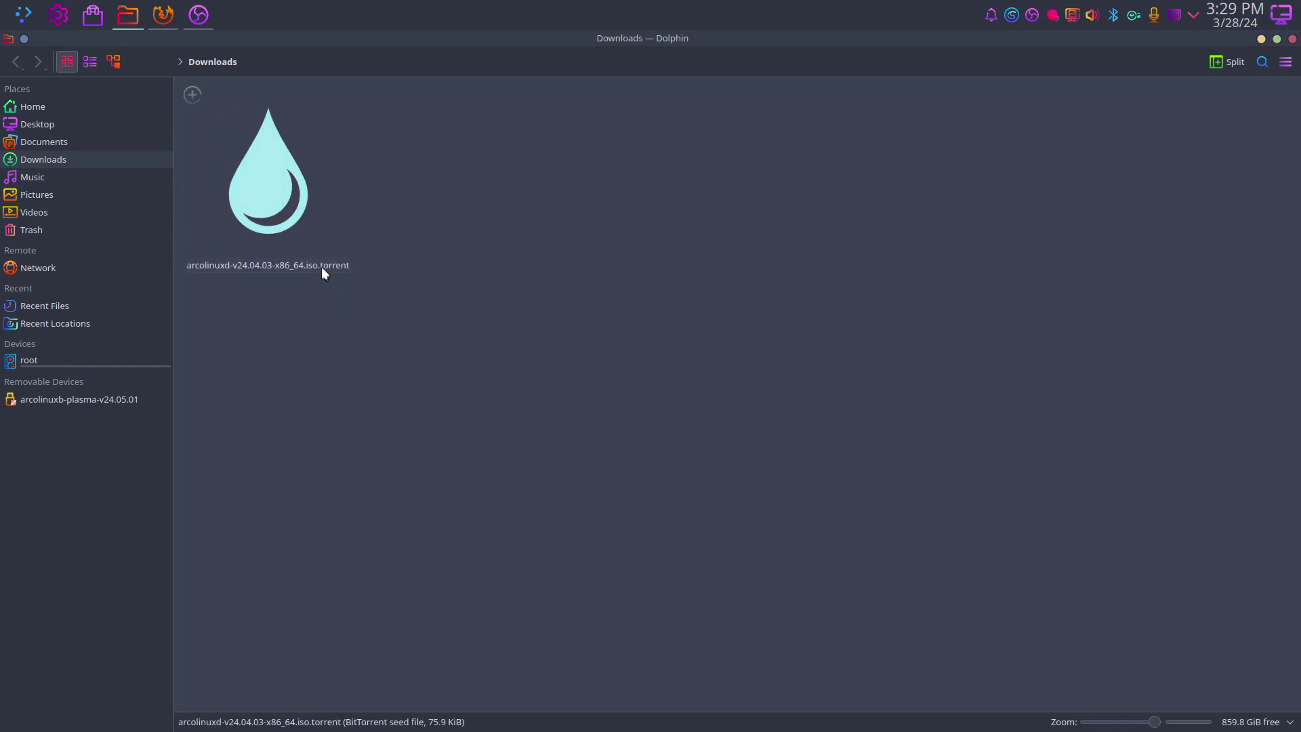
{"action": "scroll", "coordinate": [421, 318], "scroll_direction": "down", "scroll_amount": 3, "text": "ctrl"}
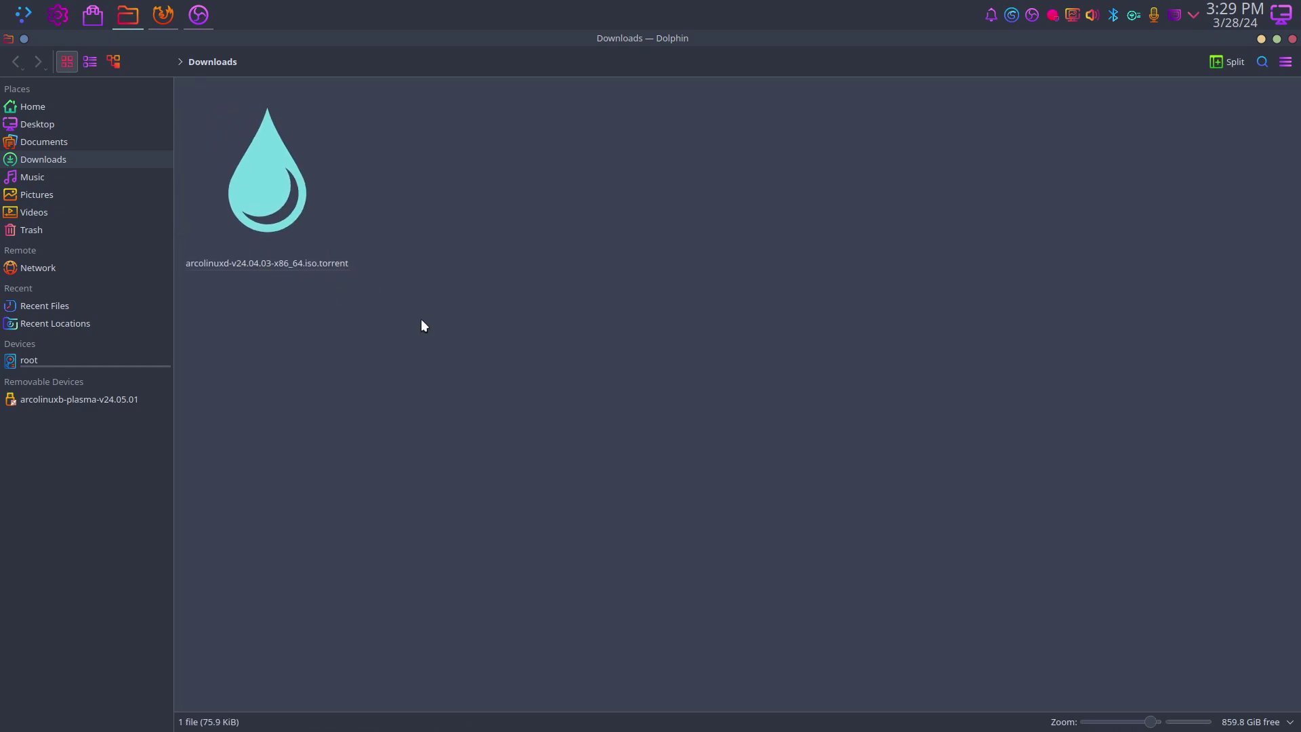
Search System Settings for 'font' and open the Fonts page
{"action": "left_click", "coordinate": [59, 22]}
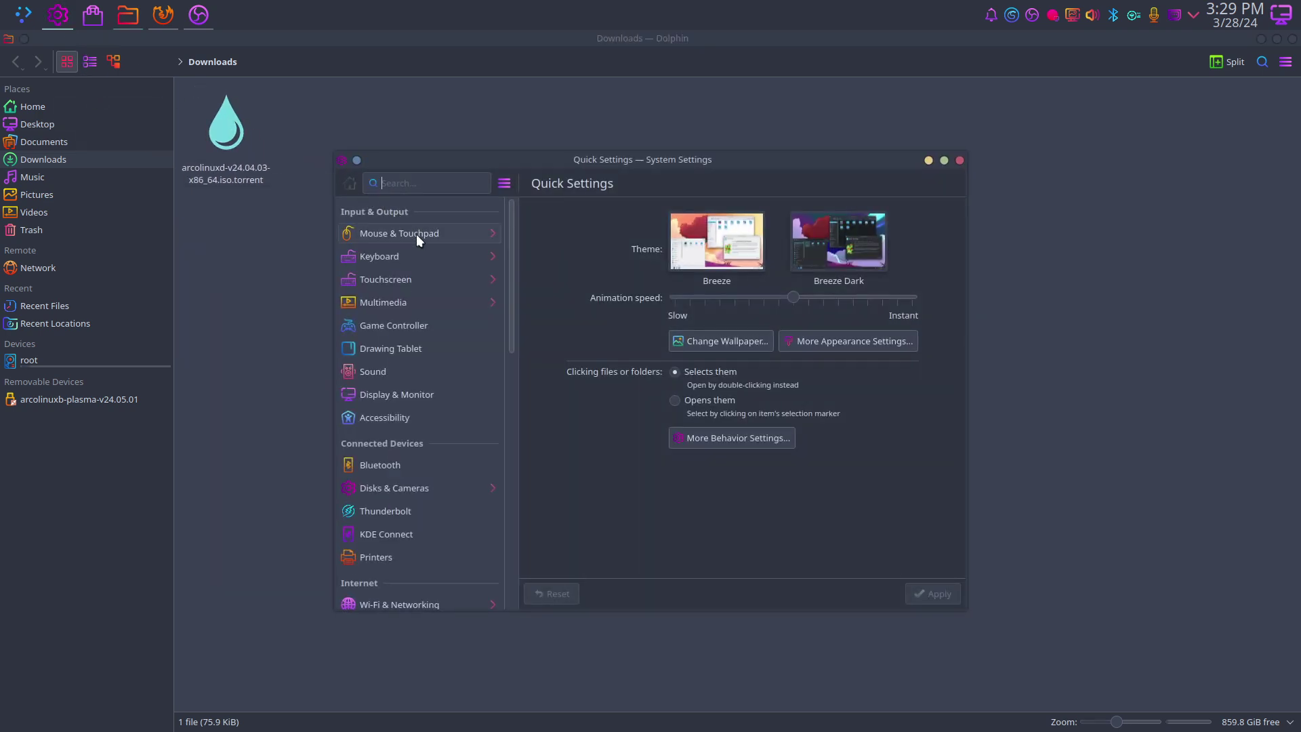
{"action": "type", "text": "ron"}
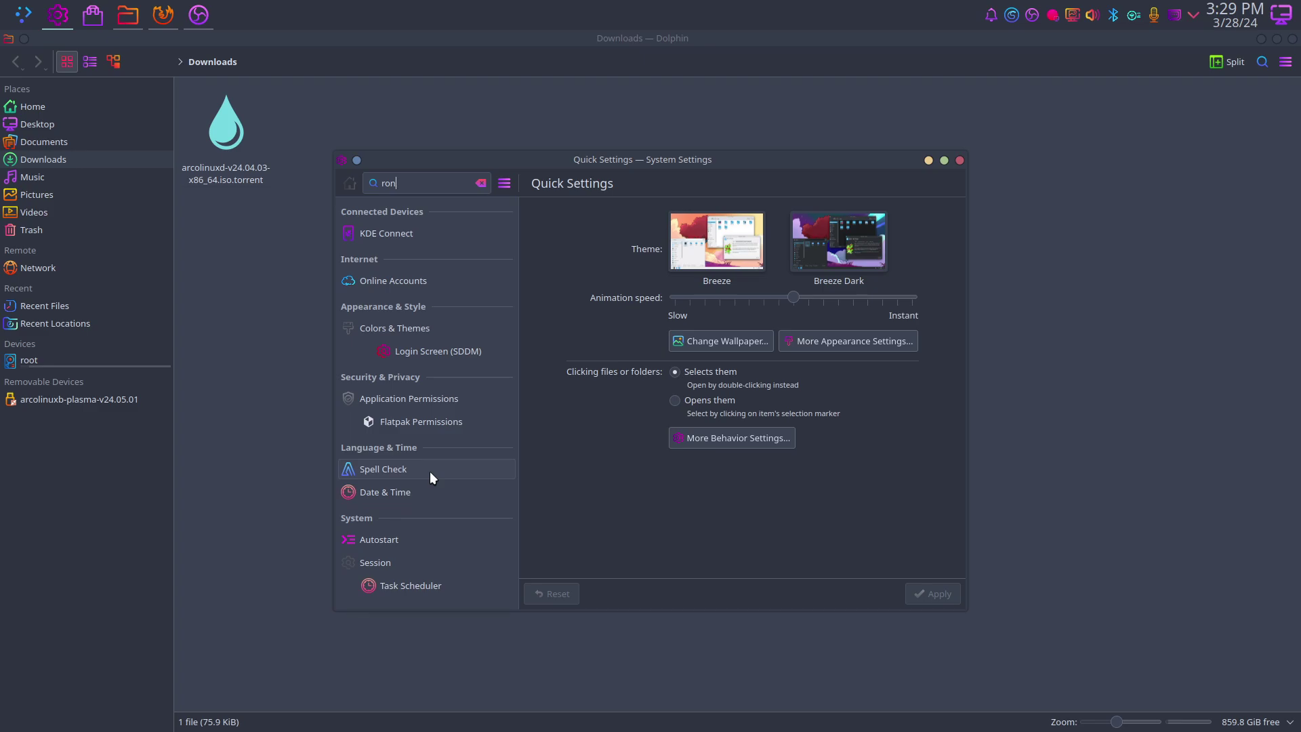
{"action": "left_click_drag", "start_coordinate": [403, 183], "coordinate": [374, 181]}
{"action": "type", "text": "font"}
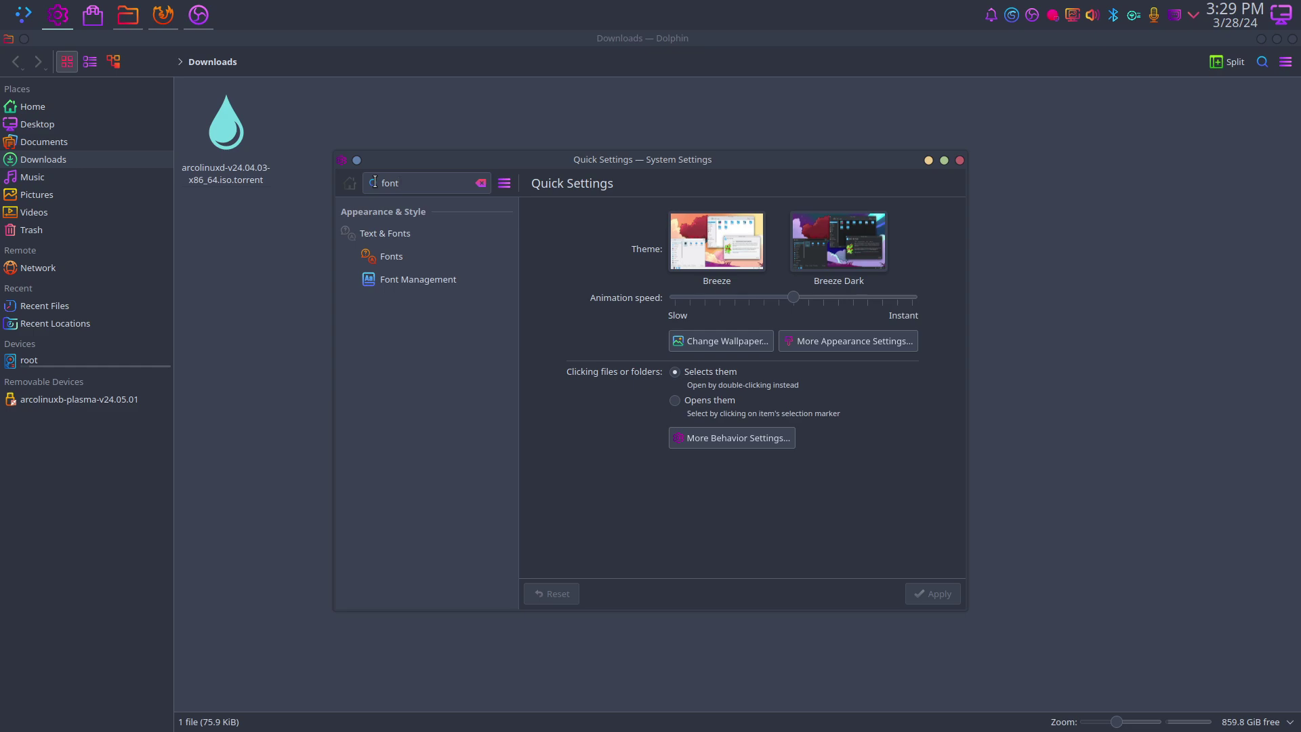
{"action": "left_click", "coordinate": [402, 257]}
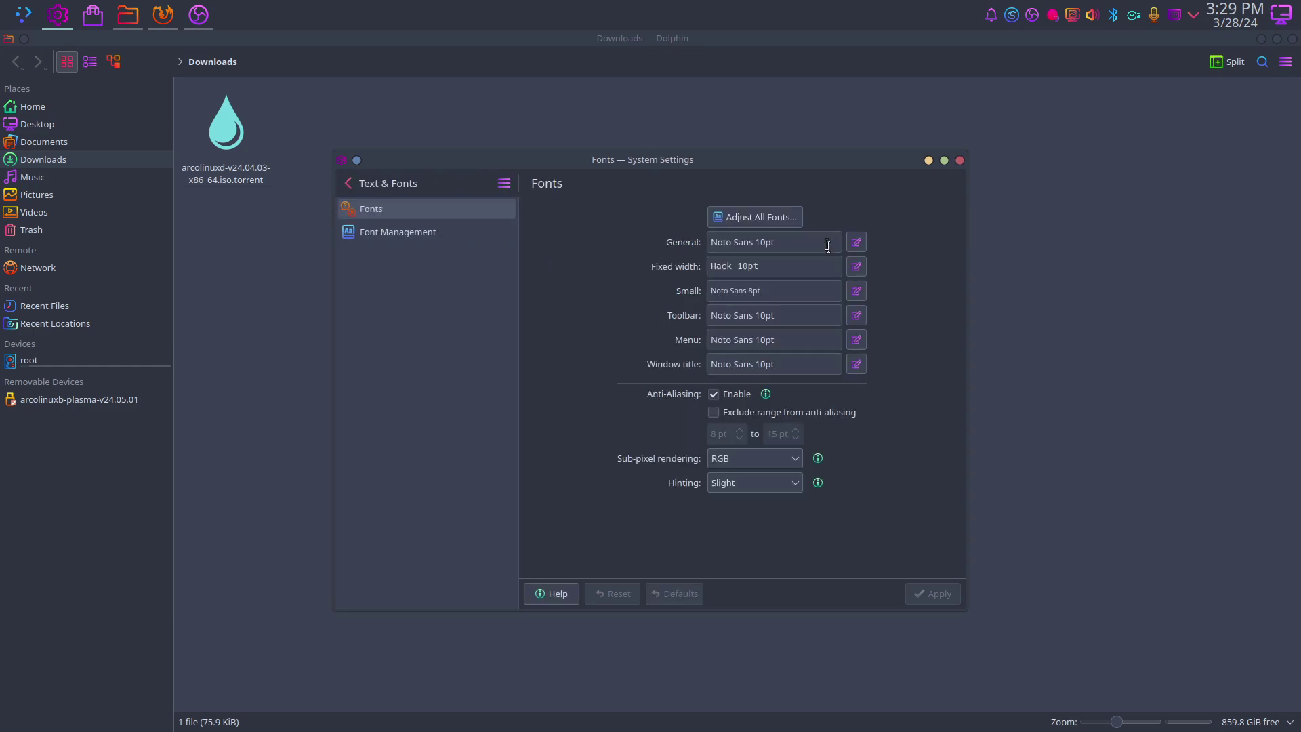
Set all fonts to size 12 via Adjust All Fonts and apply the change
{"action": "left_click", "coordinate": [782, 217]}
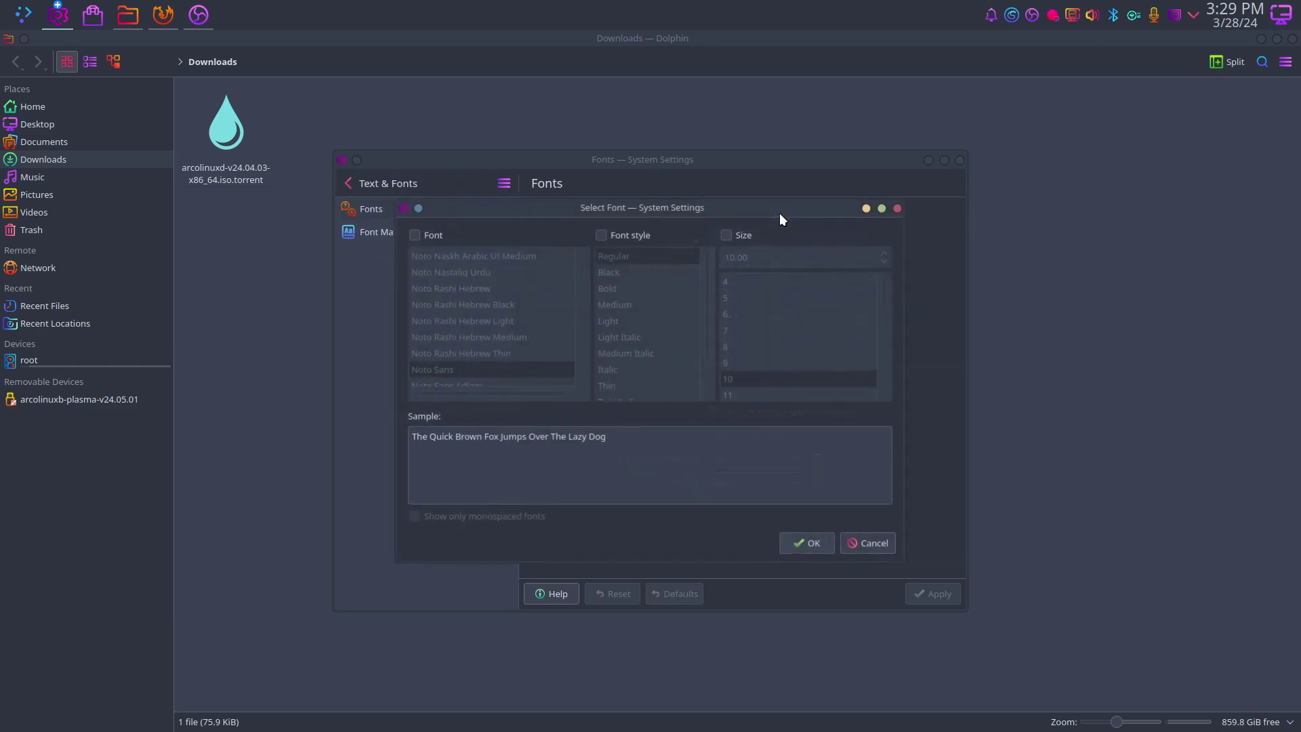
{"action": "left_click", "coordinate": [728, 233]}
{"action": "scroll", "coordinate": [780, 336], "scroll_direction": "down", "scroll_amount": 2}
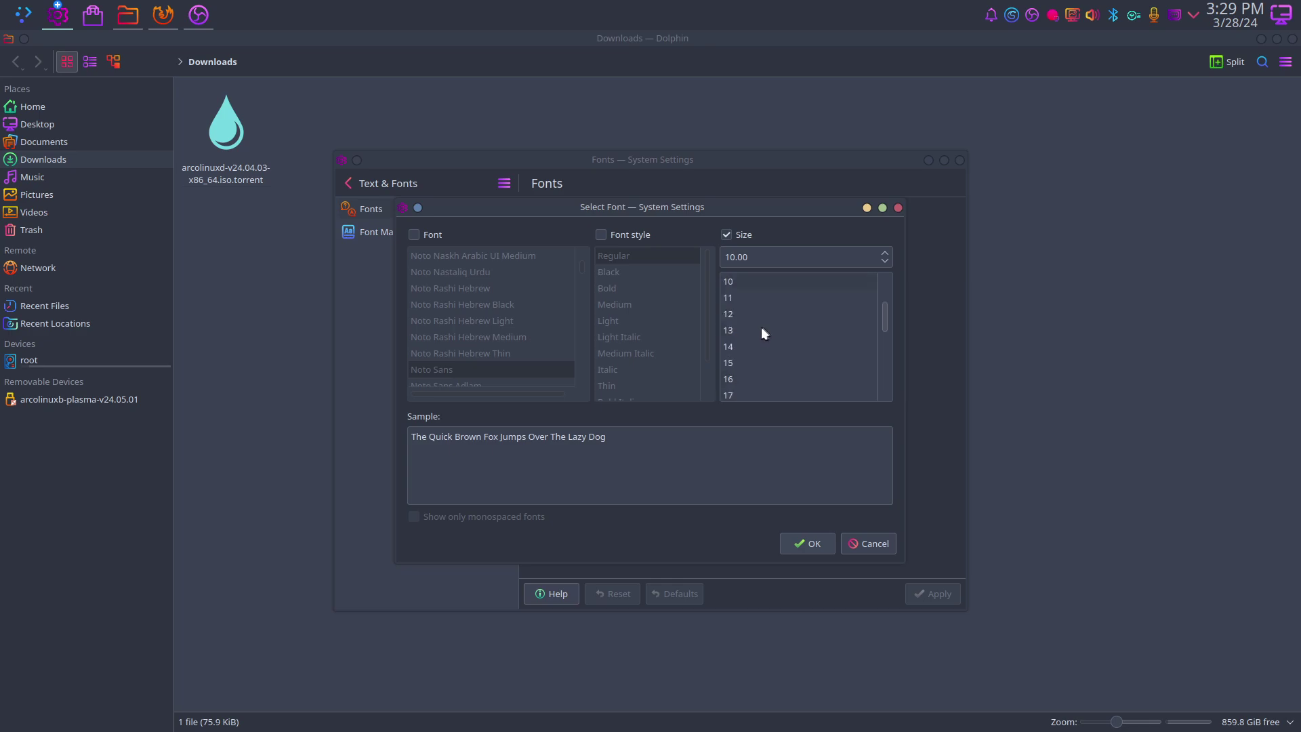
{"action": "left_click", "coordinate": [733, 313]}
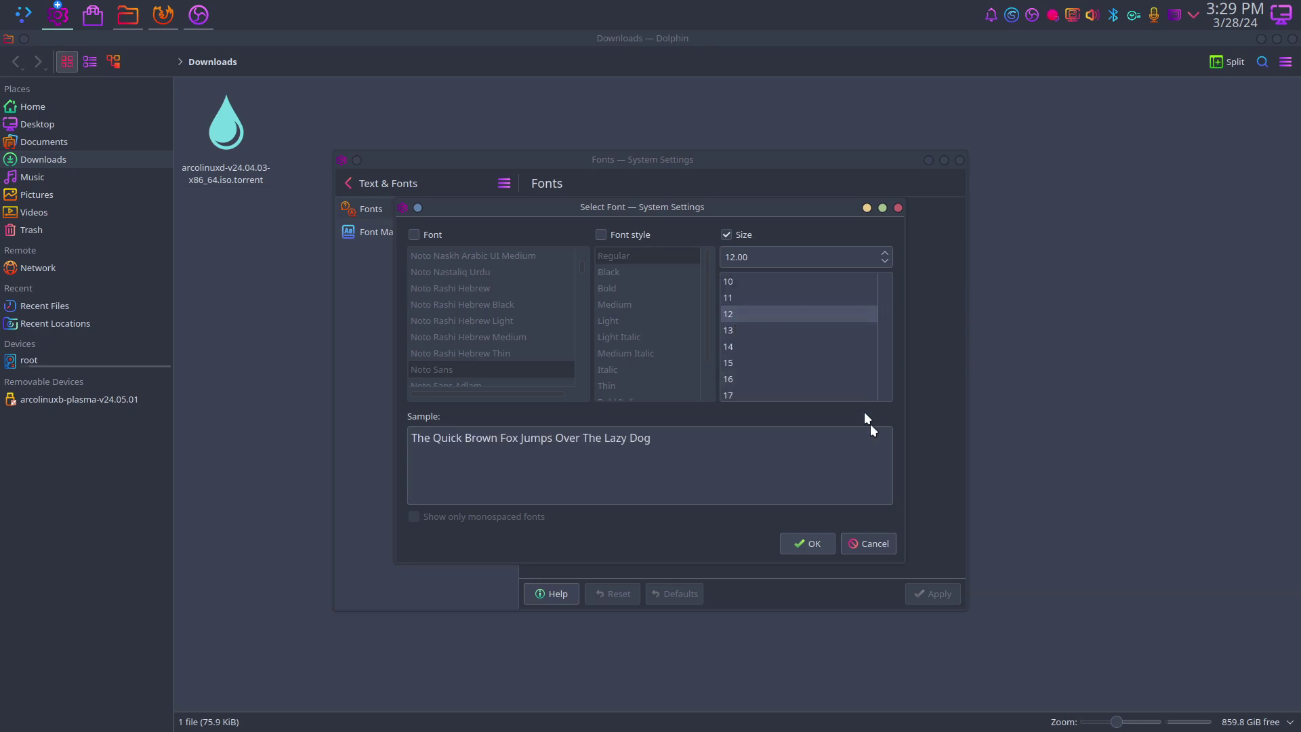
{"action": "left_click", "coordinate": [808, 546]}
{"action": "left_click", "coordinate": [933, 596]}
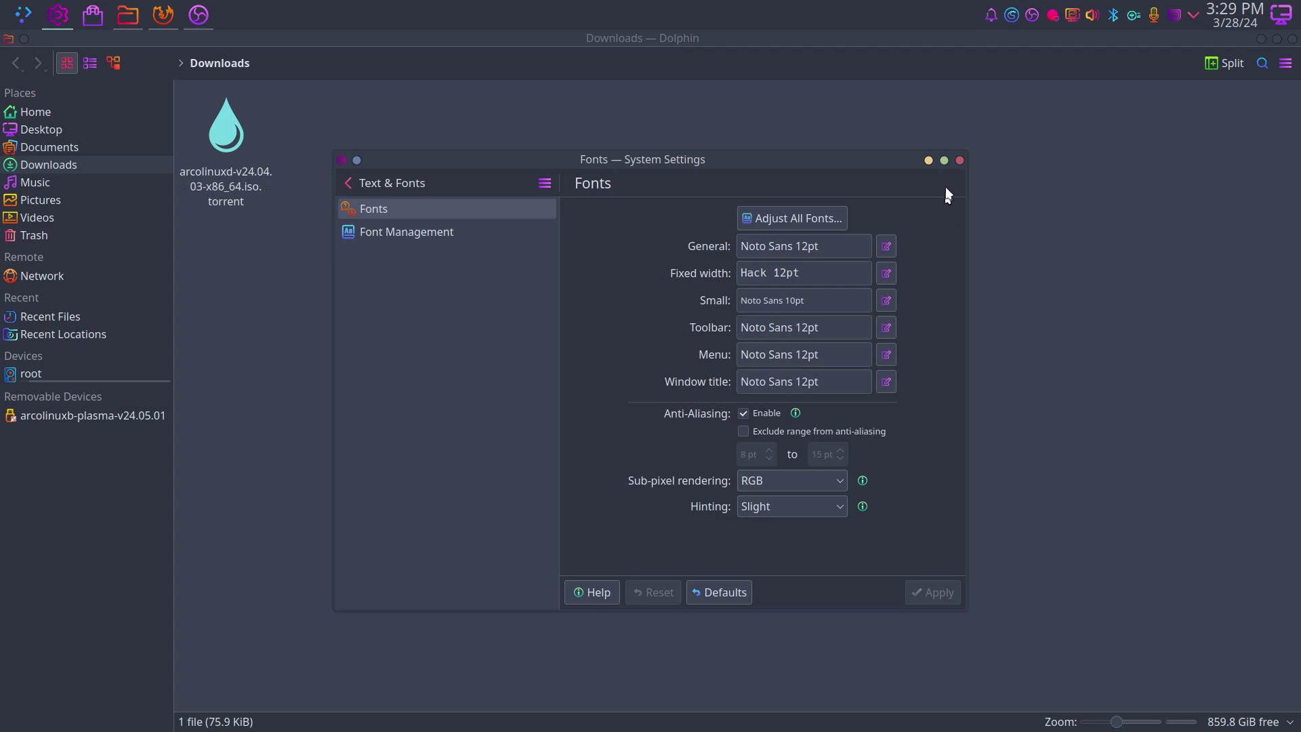
Close System Settings, try opening the arcolinuxd .torrent file, and cancel the application chooser
{"action": "left_click", "coordinate": [960, 160]}
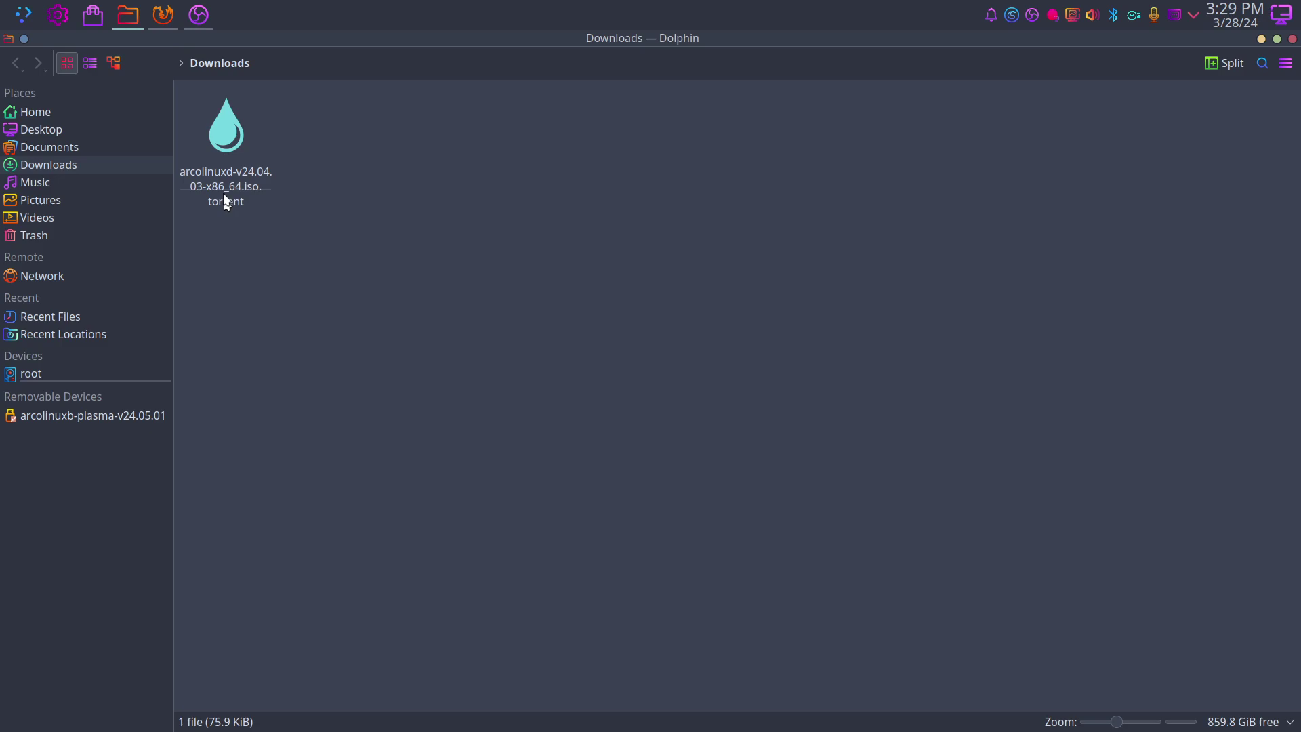
{"action": "left_click", "coordinate": [223, 180]}
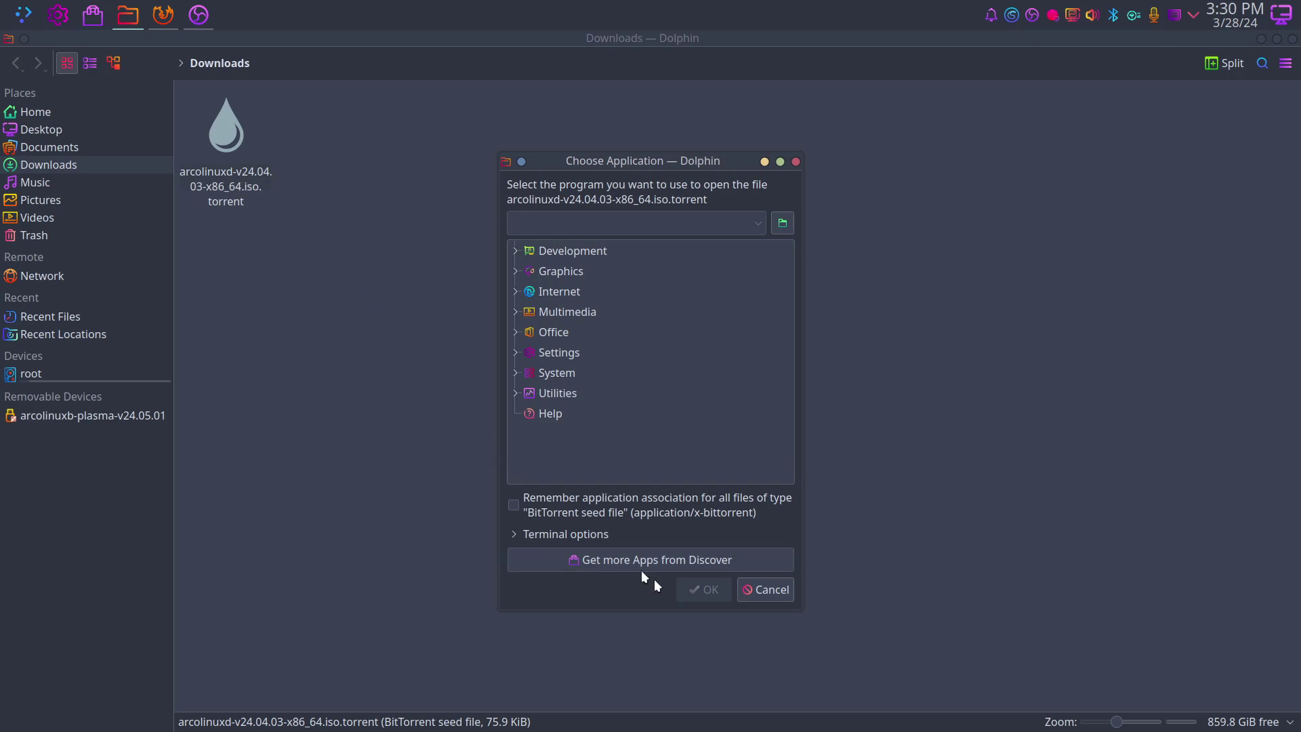
{"action": "left_click", "coordinate": [740, 591]}
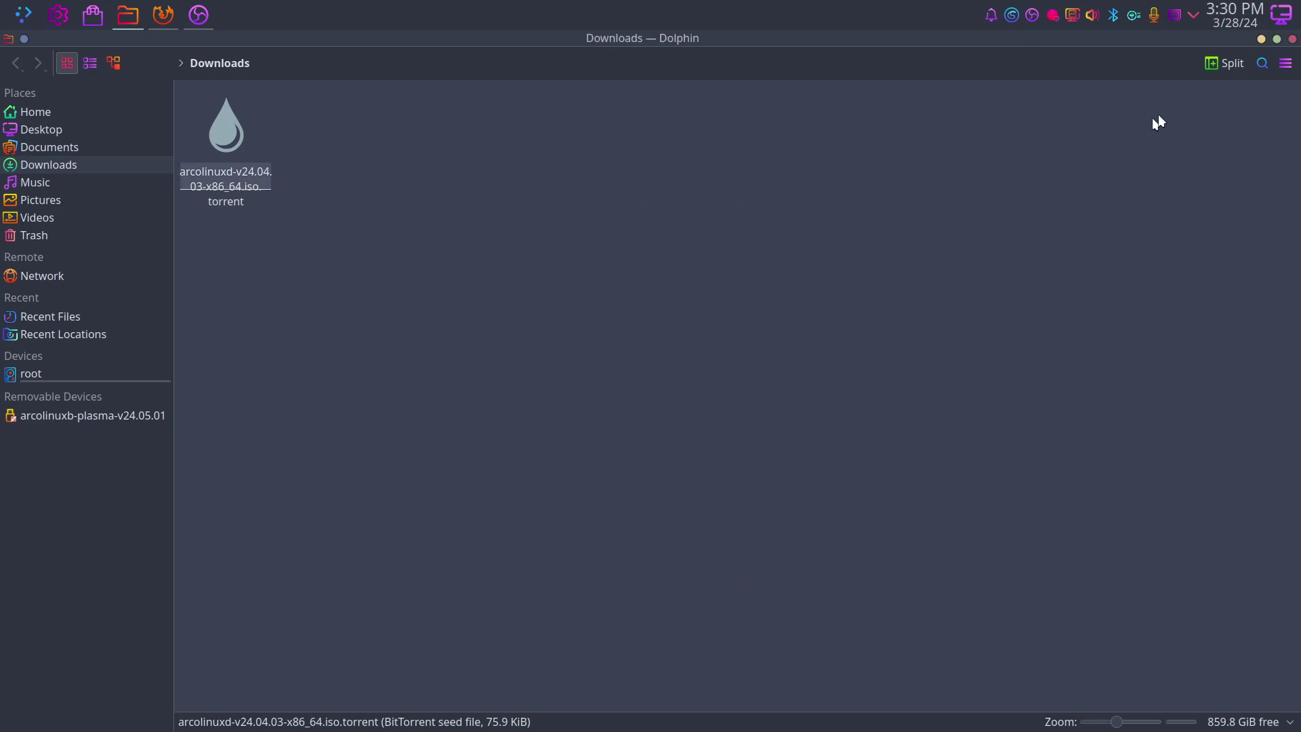
Return to the Copilot chat in Firefox and type 'what torrent application are there for linux'
{"action": "left_click", "coordinate": [161, 25]}
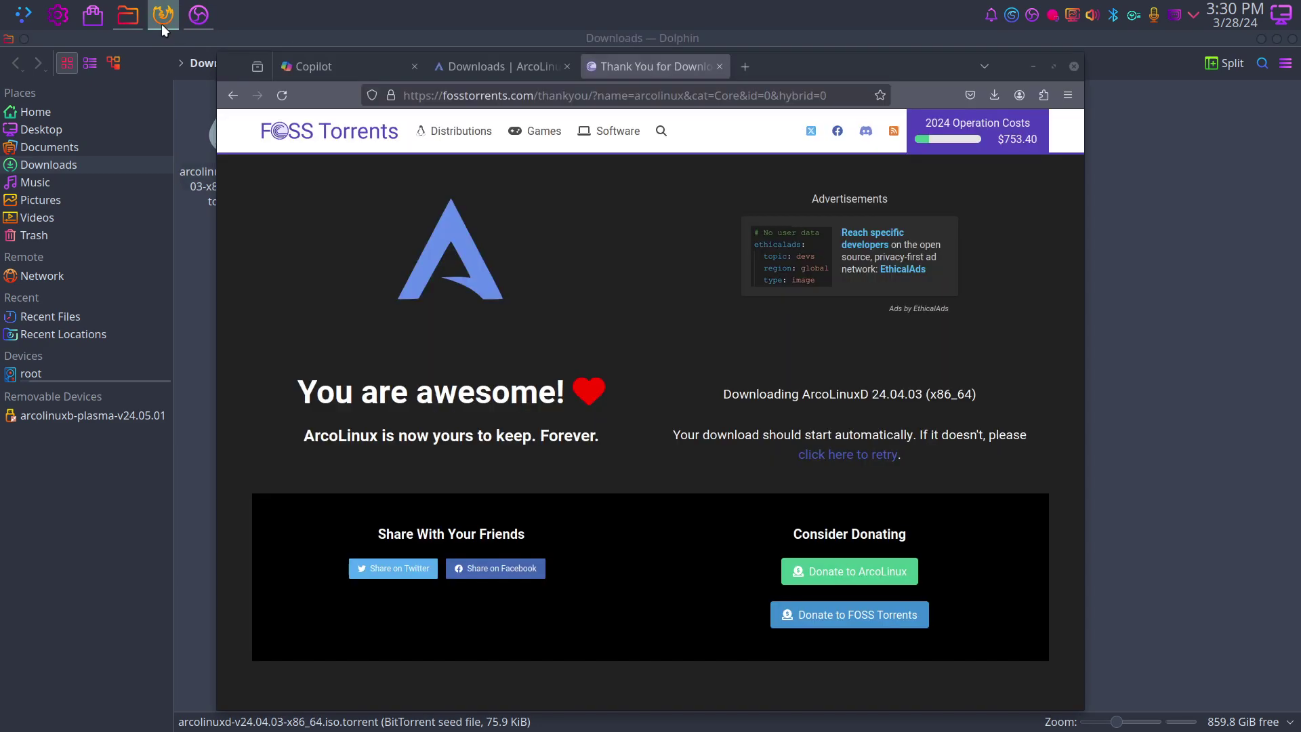
{"action": "left_click", "coordinate": [341, 64]}
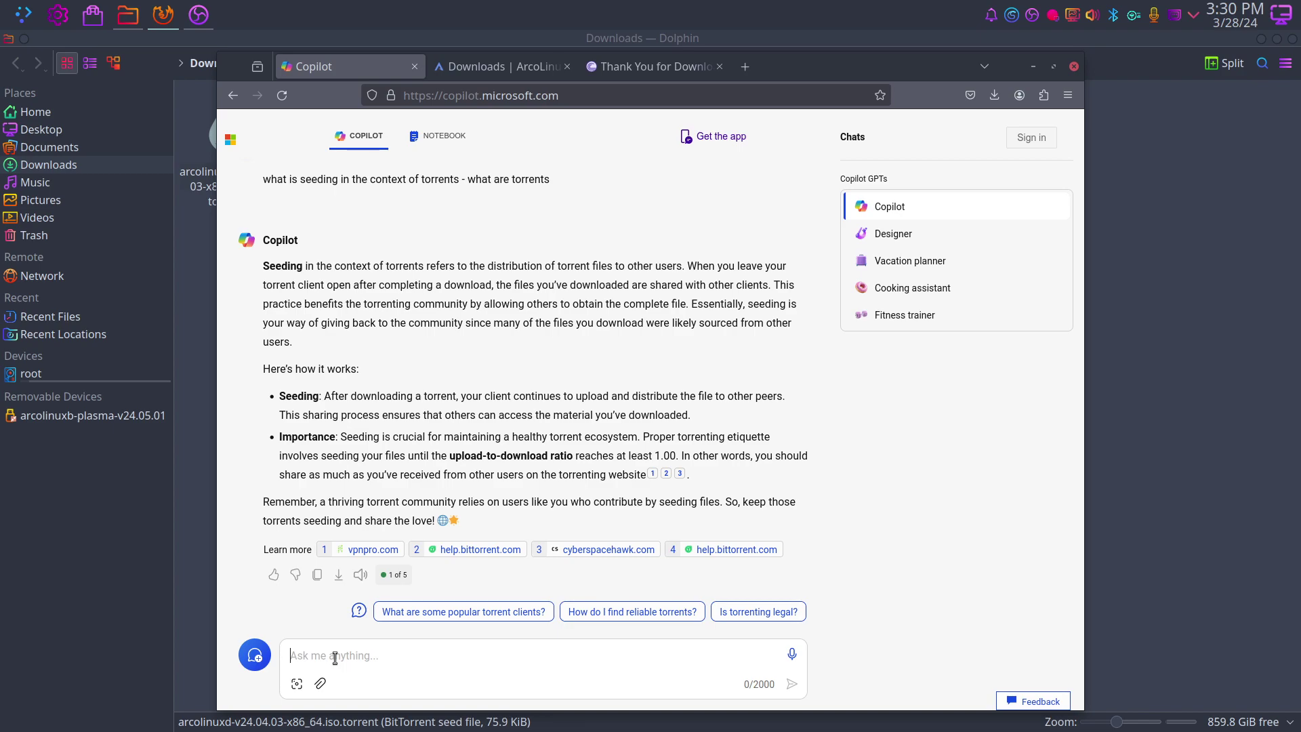
{"action": "type", "text": "what torrent applicat"}
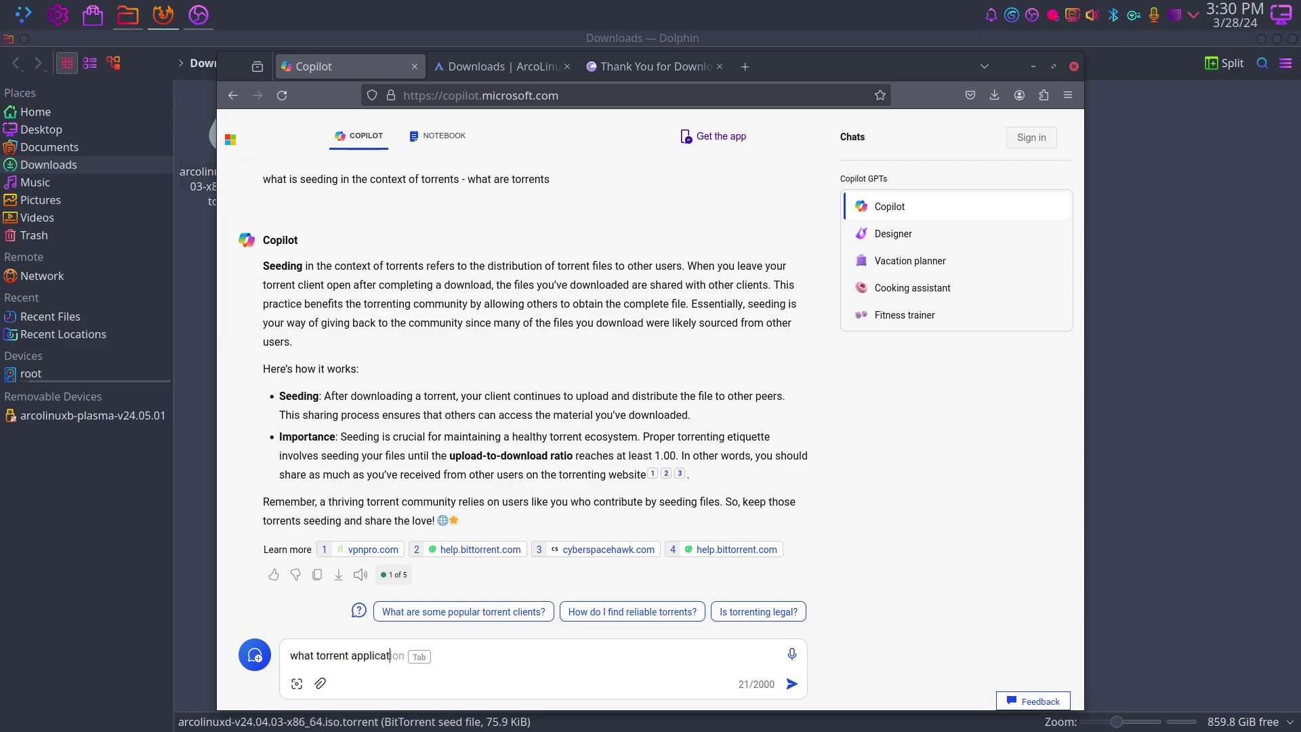
{"action": "type", "text": "ion are there for linux"}
Send the question 'what torrent application are there for linux' to Copilot
{"action": "key", "text": "Return"}
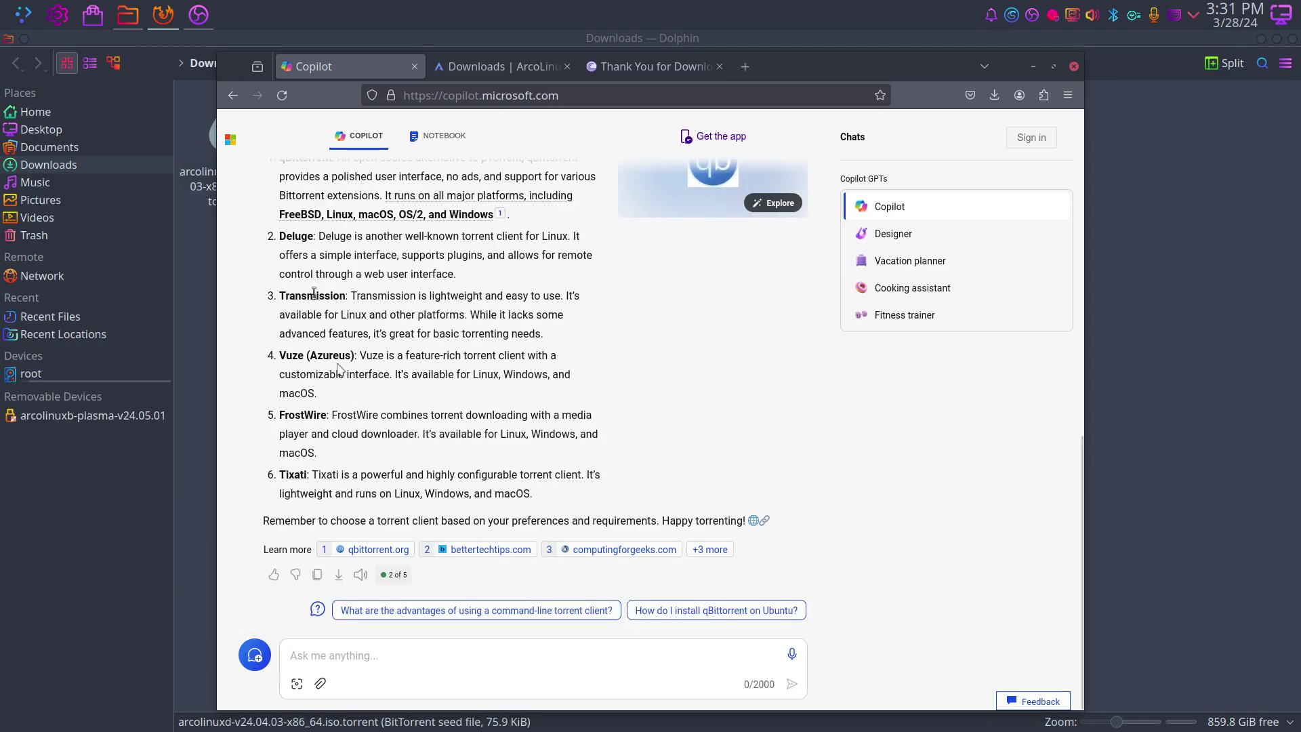
Install qBittorrent in a terminal with 'sudo pacman -S qbittorrent', entering the admin password
{"action": "left_click", "coordinate": [1034, 67]}
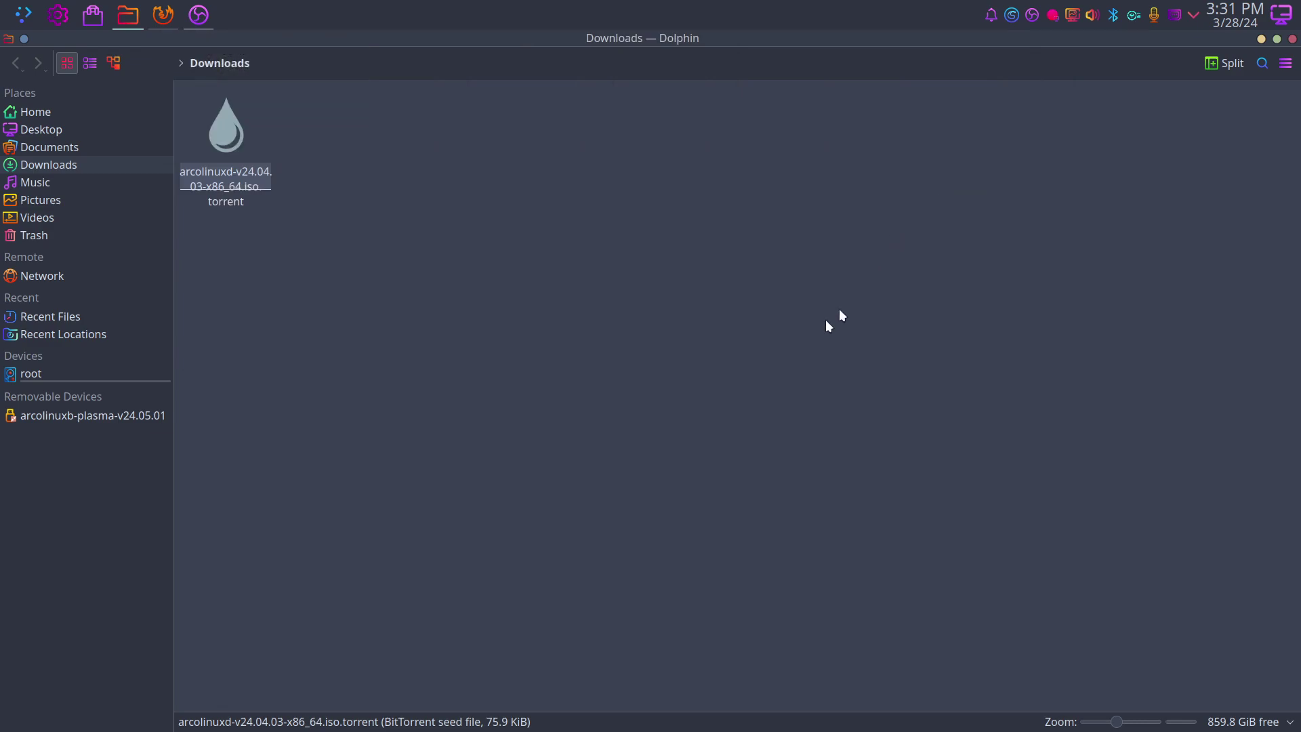
{"action": "key", "text": "ctrl+alt+t"}
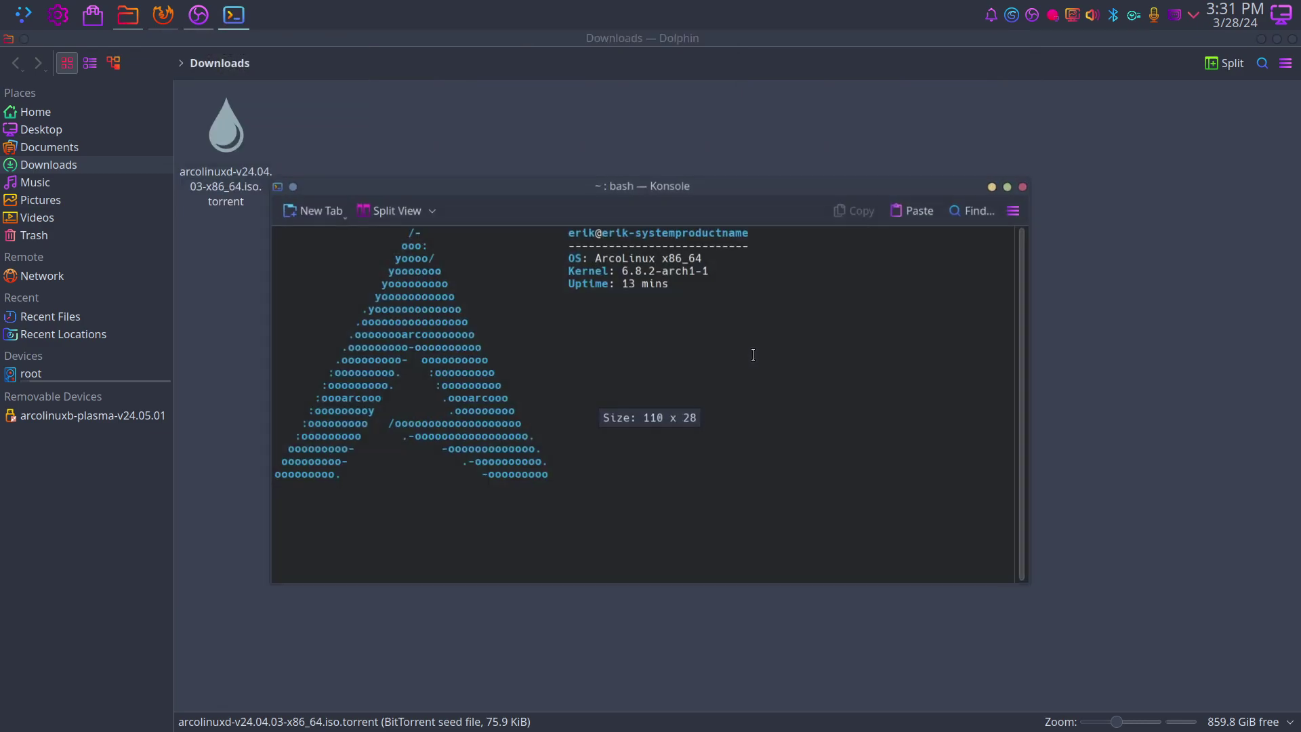
{"action": "type", "text": "sudo pacmnan"}
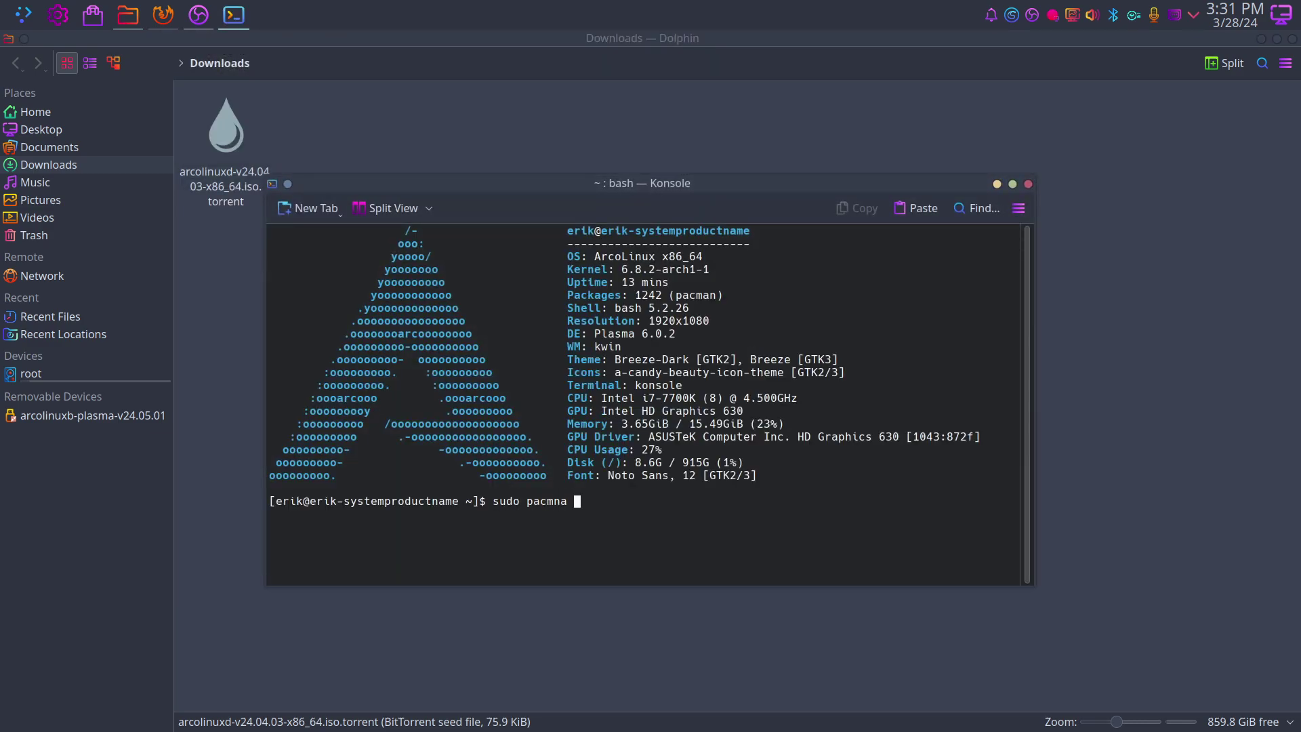
{"action": "key", "text": "BackSpace"}
{"action": "type", "text": "n -S qbittorrent"}
{"action": "key", "text": "Return"}
{"action": "key", "text": "Return"}
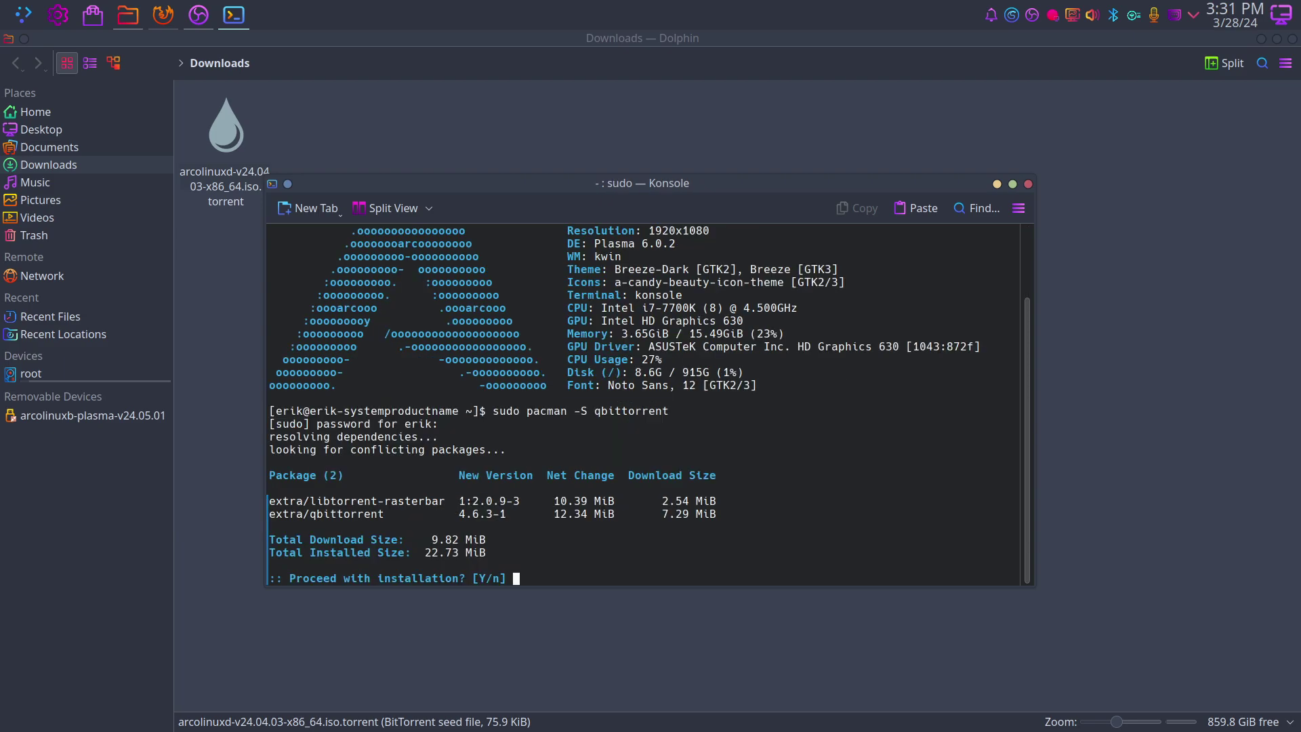
{"action": "key", "text": "Return"}
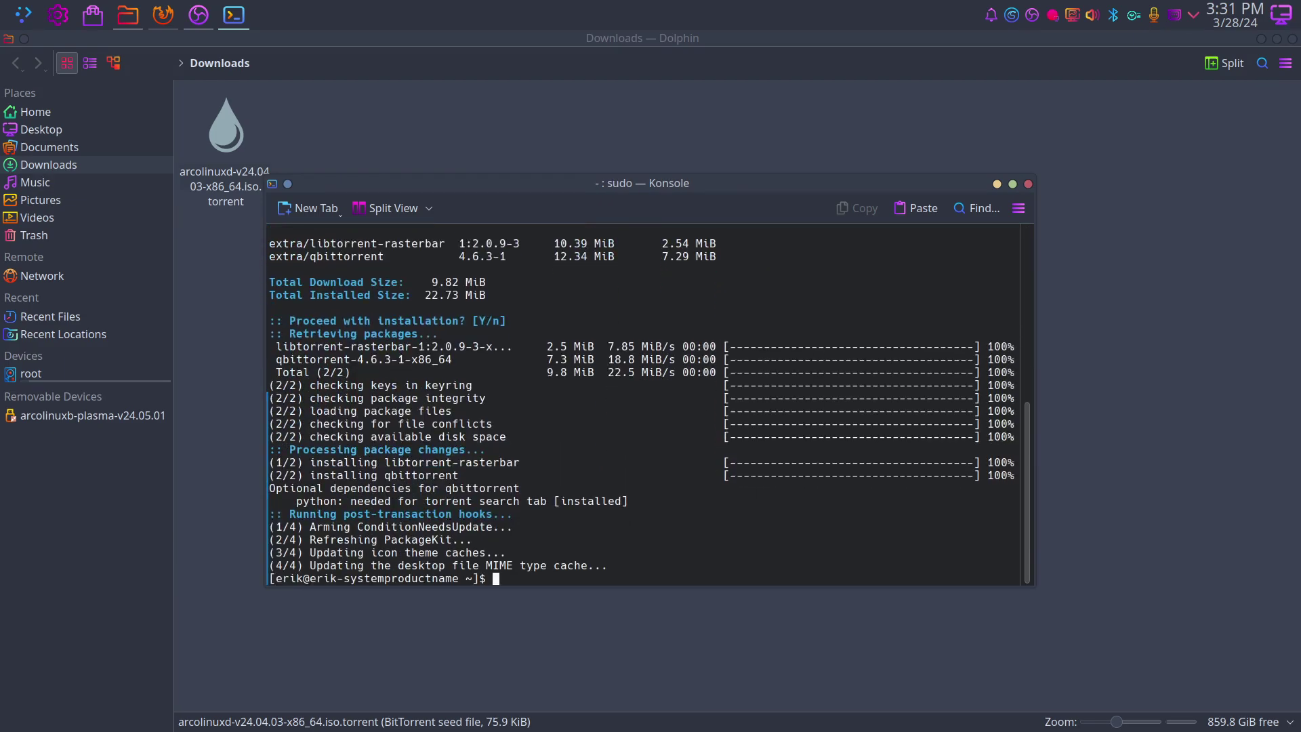
Close the terminal and file manager, then reopen the Downloads folder in Dolphin
{"action": "key", "text": "ctrl+d"}
{"action": "key", "text": "ctrl+q"}
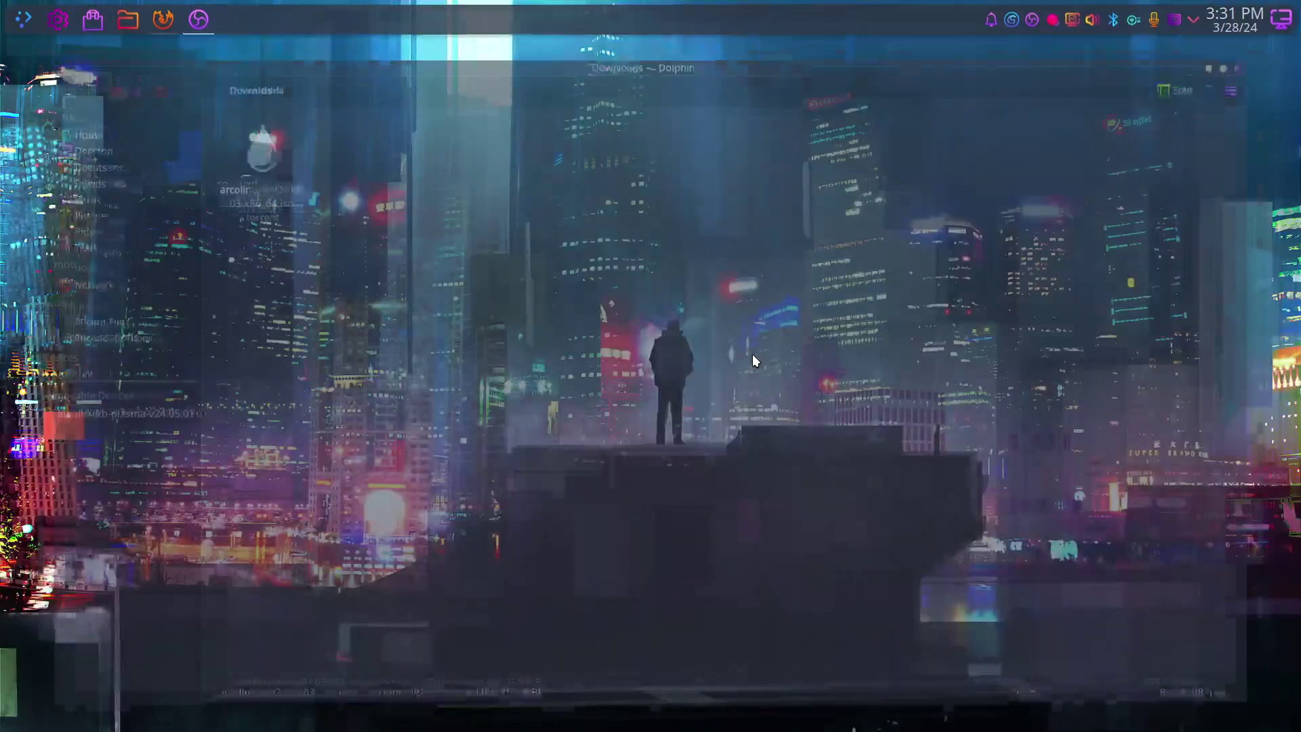
{"action": "key", "text": "super+e"}
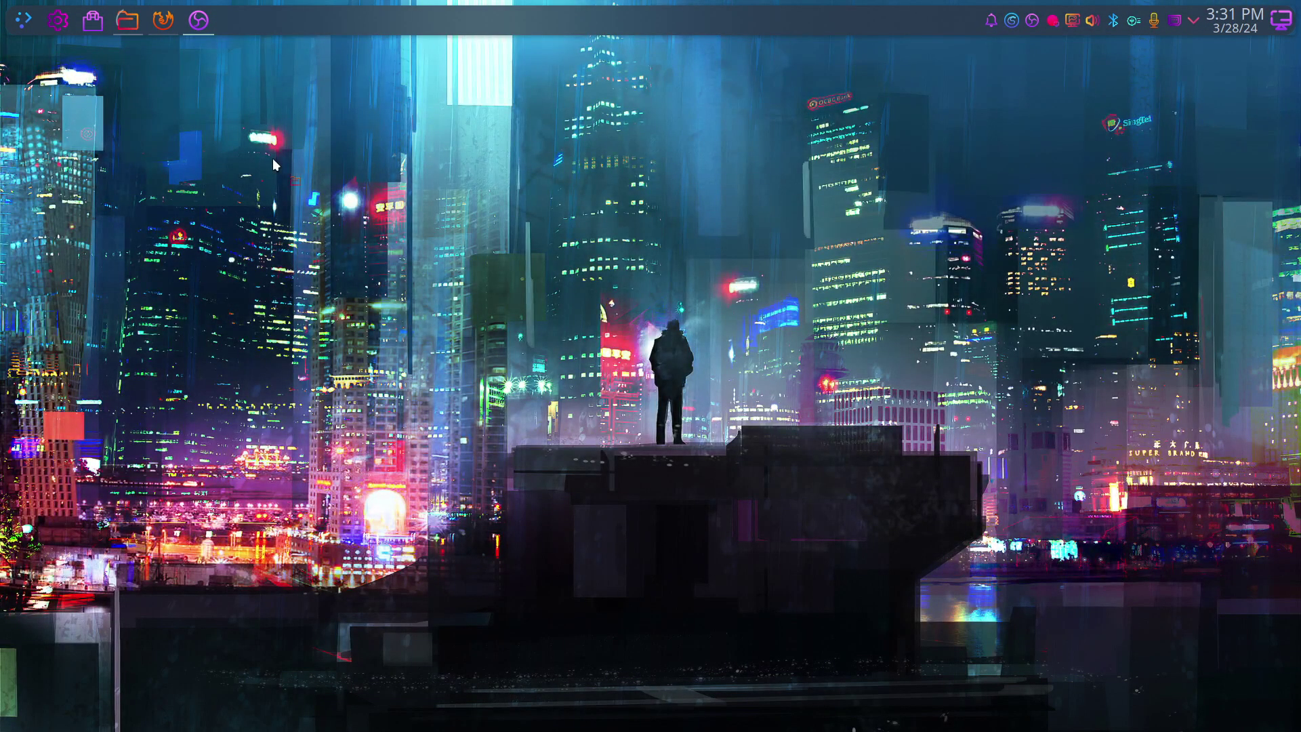
Open the arcolinuxd torrent in qBittorrent, accept the legal notice and start the download
{"action": "double_click", "coordinate": [242, 146]}
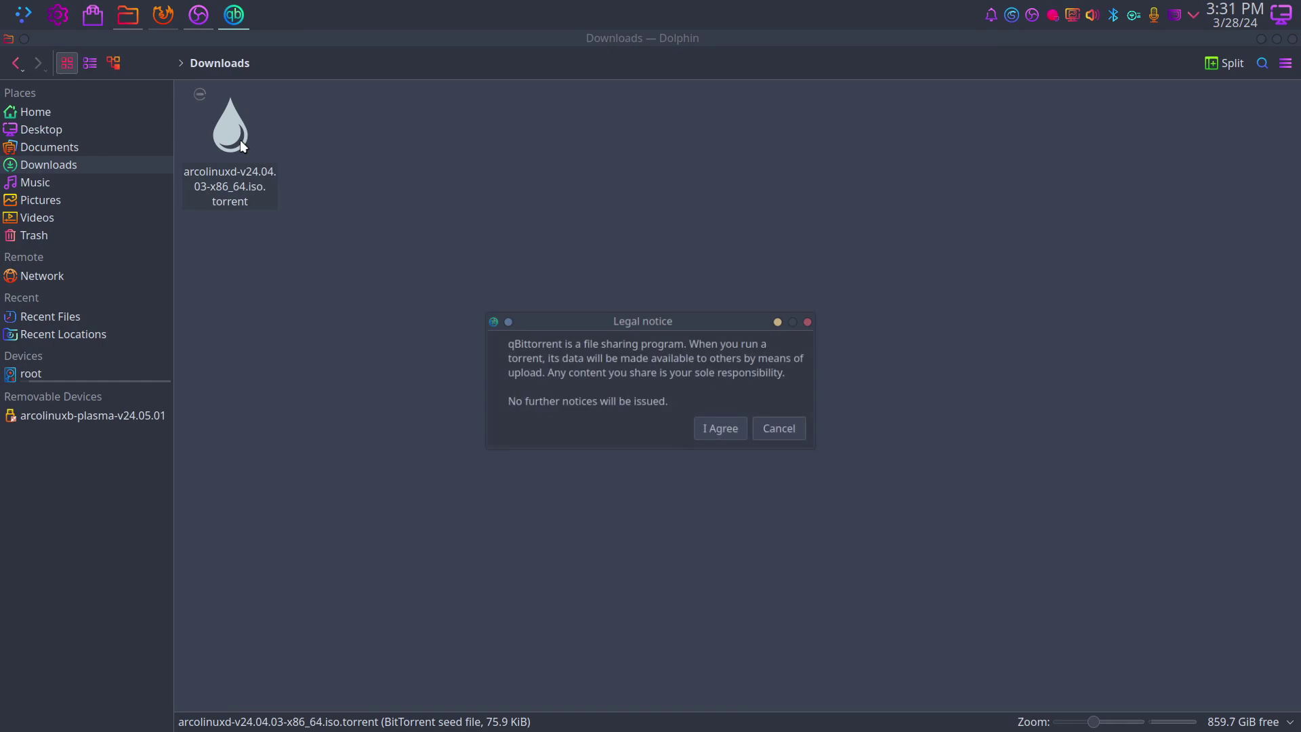
{"action": "left_click", "coordinate": [722, 431]}
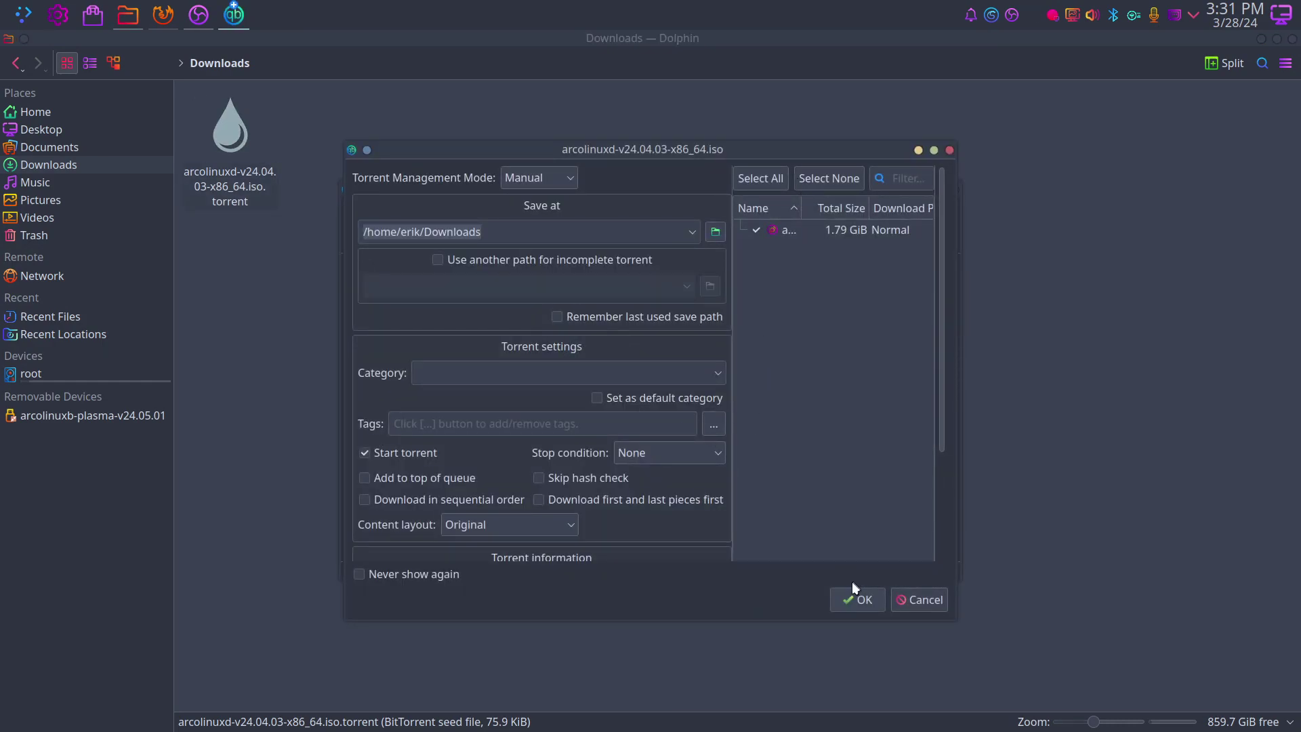
{"action": "left_click", "coordinate": [852, 601]}
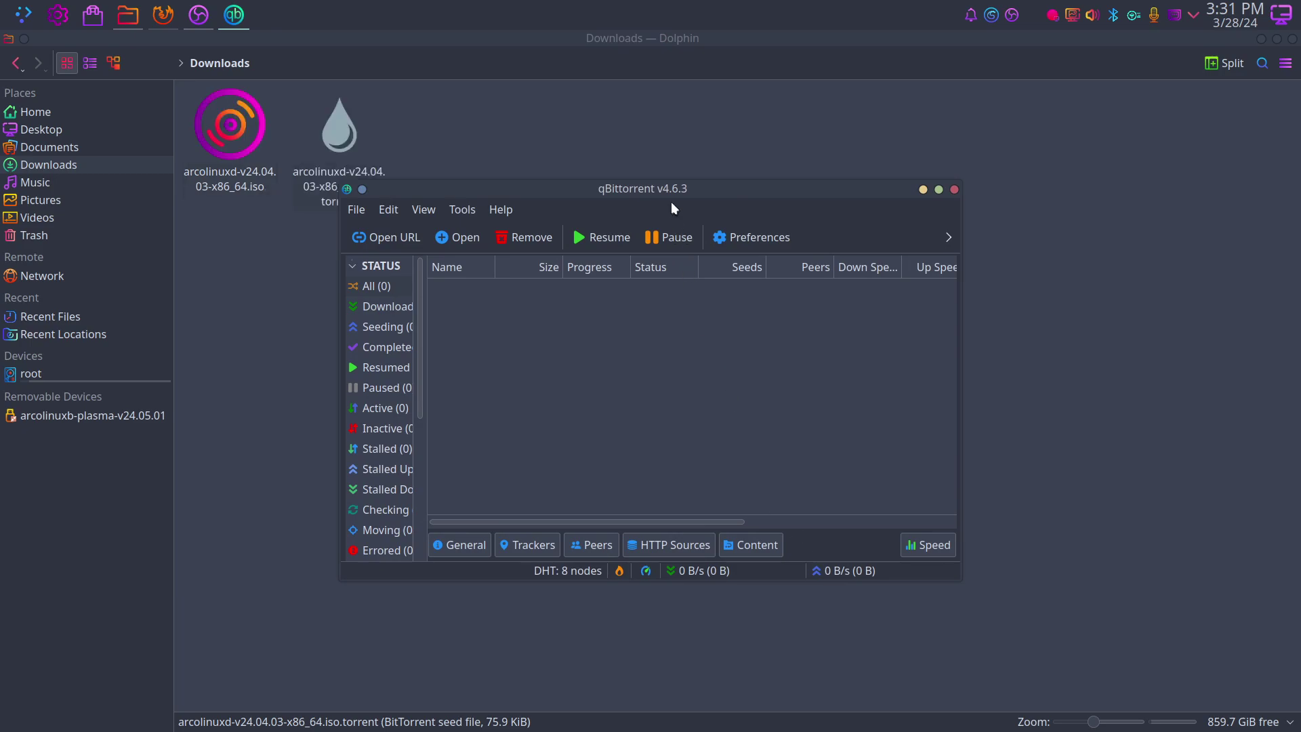
Move and enlarge the qBittorrent window, widening the sidebar, Progress and Down Speed columns
{"action": "left_click_drag", "start_coordinate": [671, 207], "coordinate": [590, 152]}
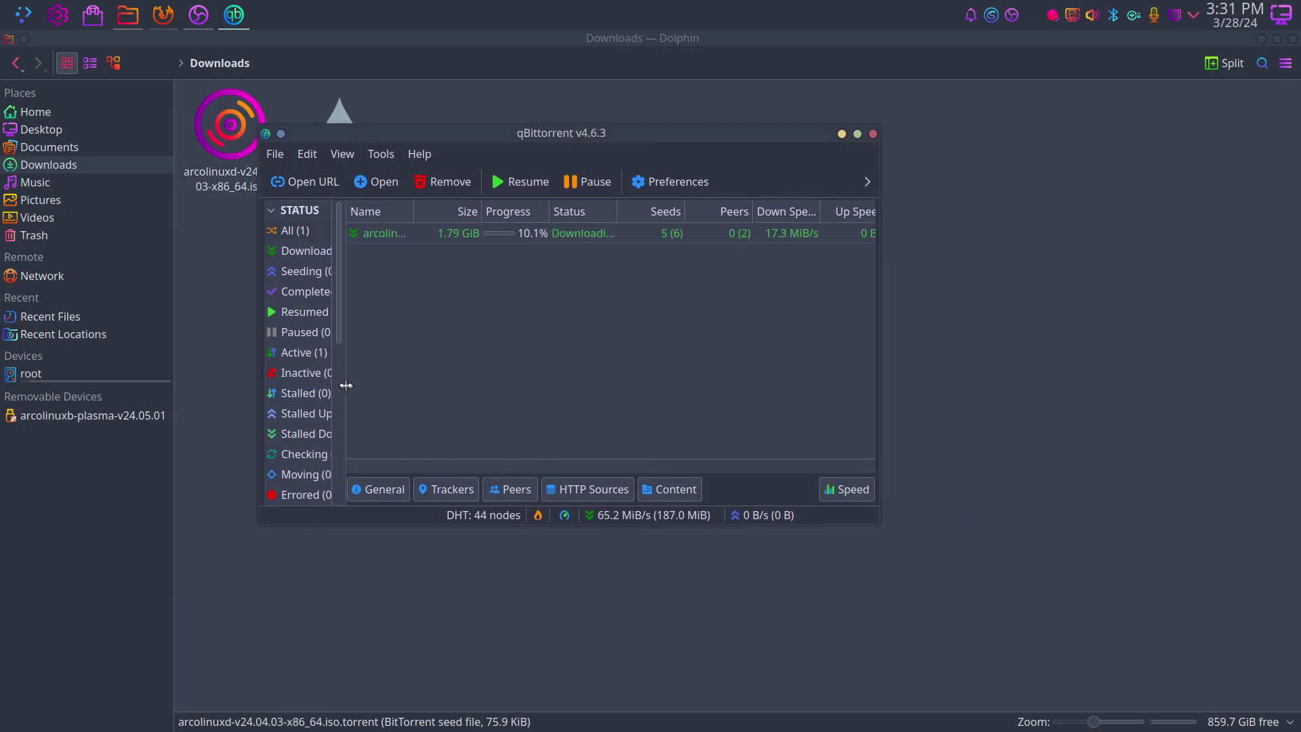
{"action": "left_click_drag", "start_coordinate": [340, 385], "coordinate": [407, 379]}
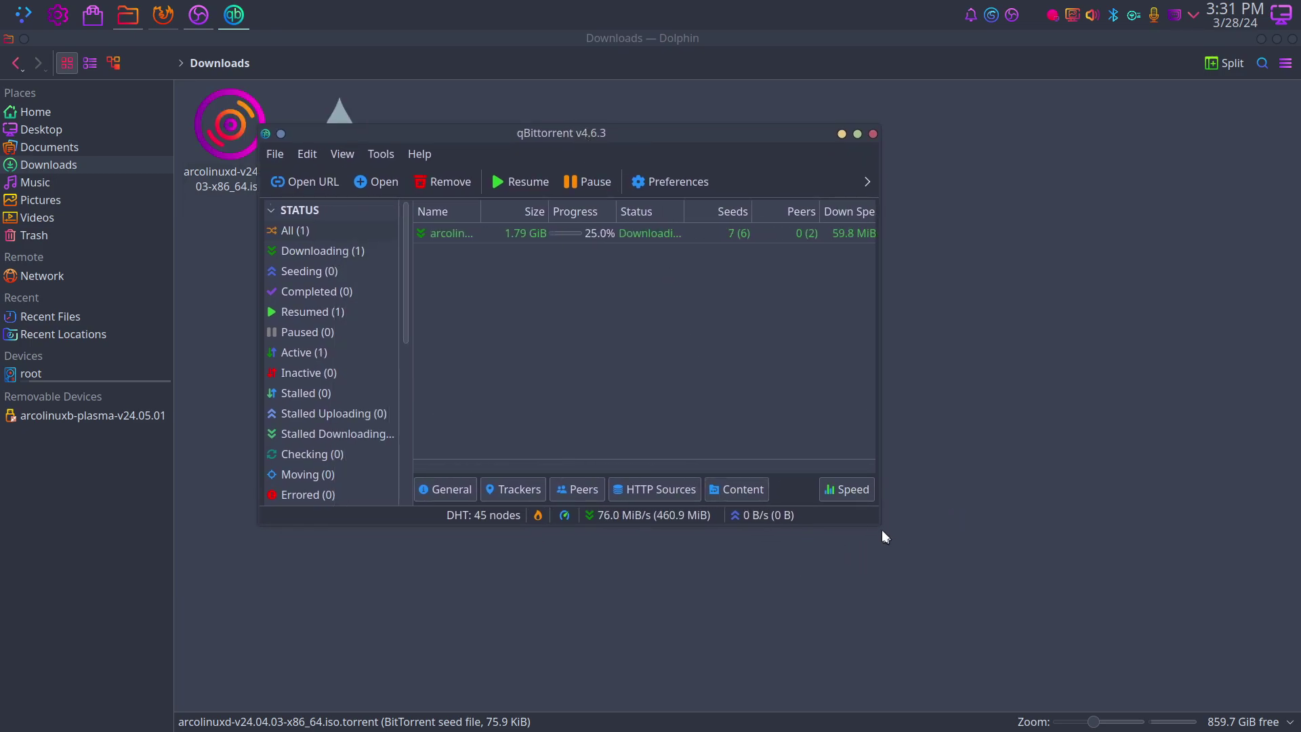
{"action": "left_click_drag", "start_coordinate": [881, 524], "coordinate": [1114, 654]}
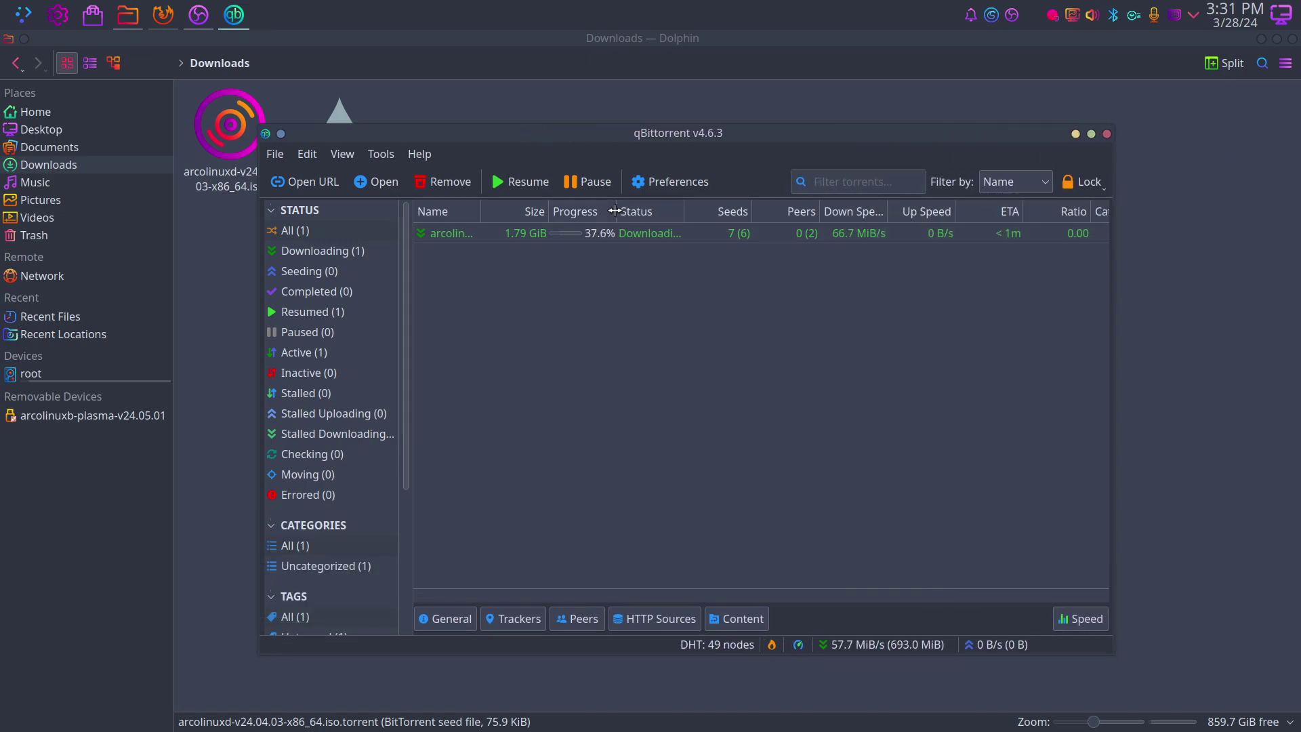
{"action": "left_click_drag", "start_coordinate": [616, 211], "coordinate": [648, 211]}
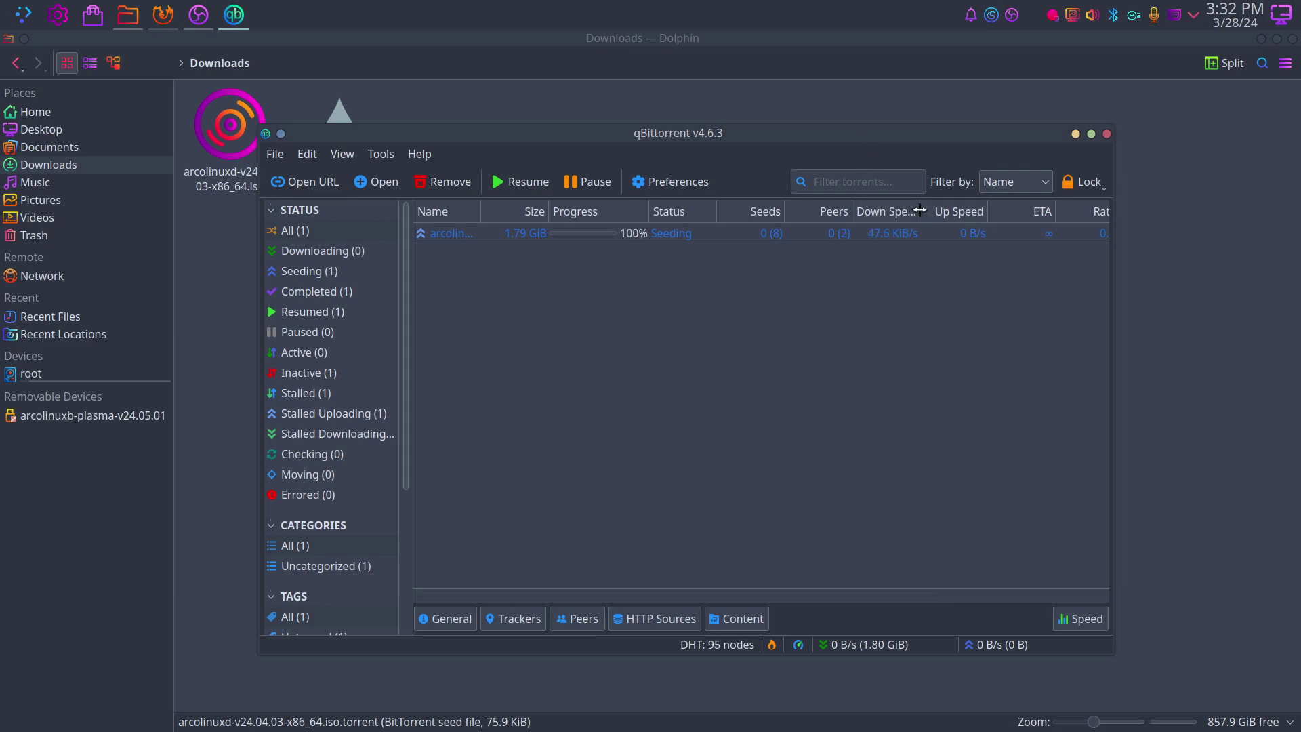
{"action": "mouse_move", "coordinate": [920, 210]}
{"action": "left_mouse_down"}
{"action": "mouse_move", "coordinate": [976, 208]}
{"action": "mouse_move", "coordinate": [946, 208]}
{"action": "left_mouse_up"}
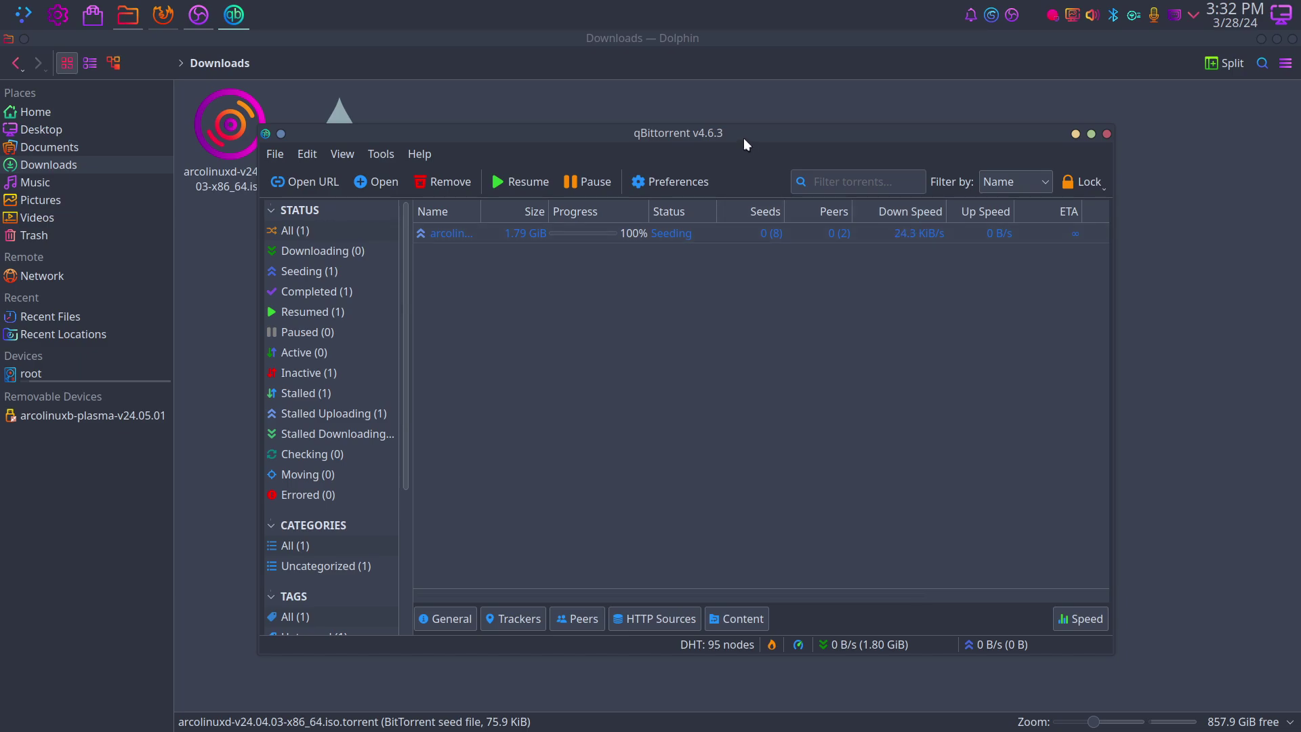
{"action": "left_click_drag", "start_coordinate": [742, 137], "coordinate": [590, 98]}
{"action": "left_click_drag", "start_coordinate": [956, 605], "coordinate": [1251, 637]}
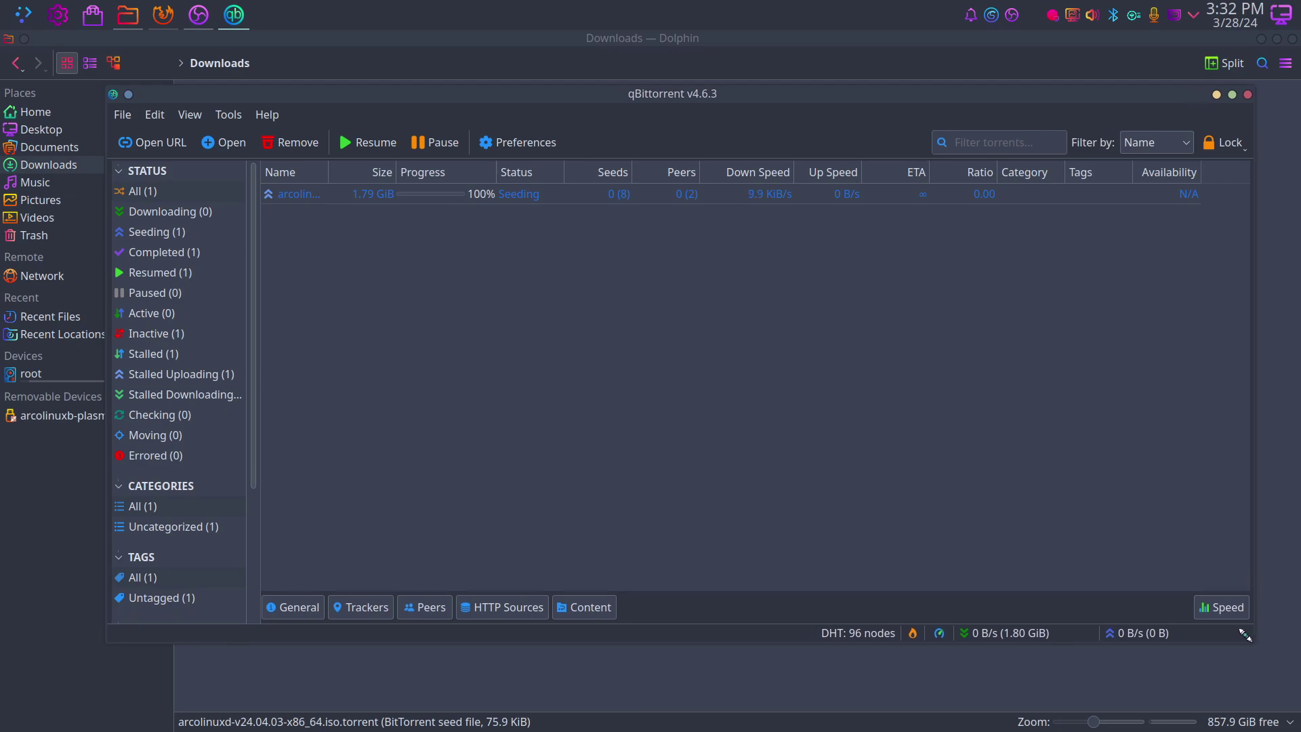
Show the Uploaded column in the torrent list and place it between Status and Seeds
{"action": "right_click", "coordinate": [834, 175]}
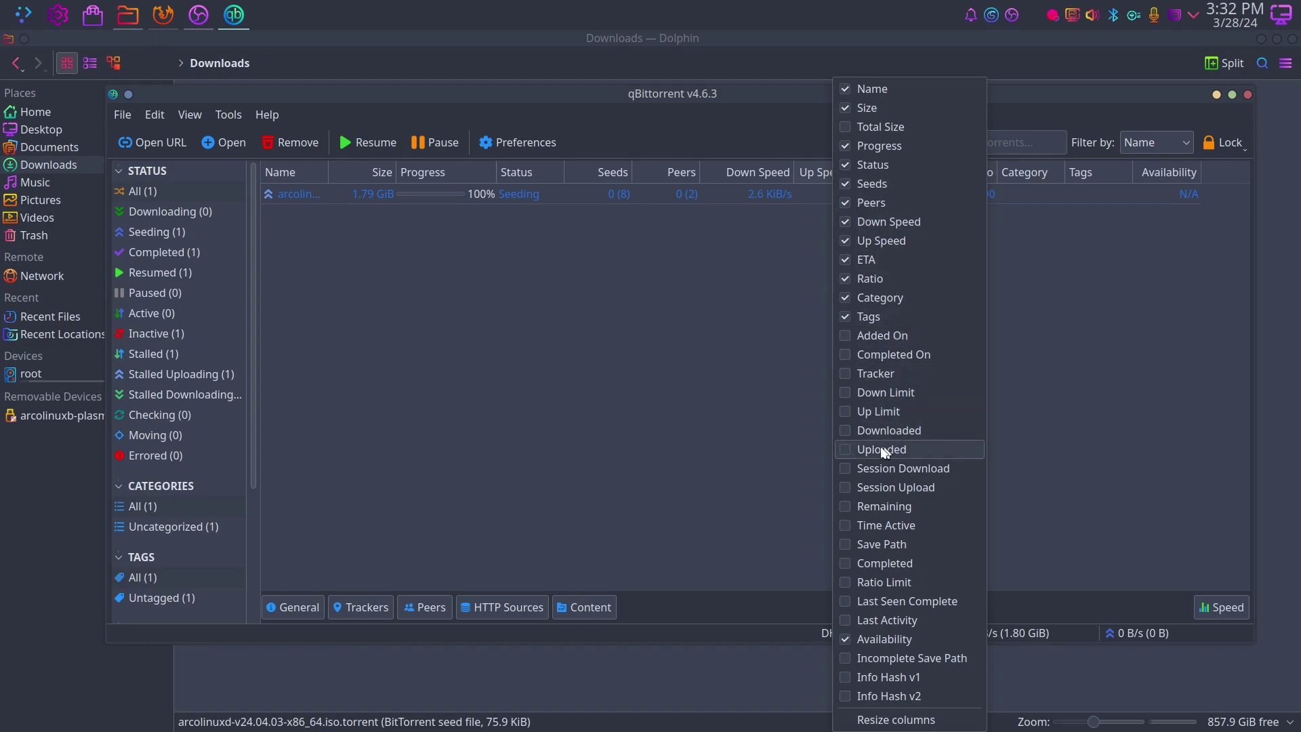
{"action": "left_click", "coordinate": [846, 450]}
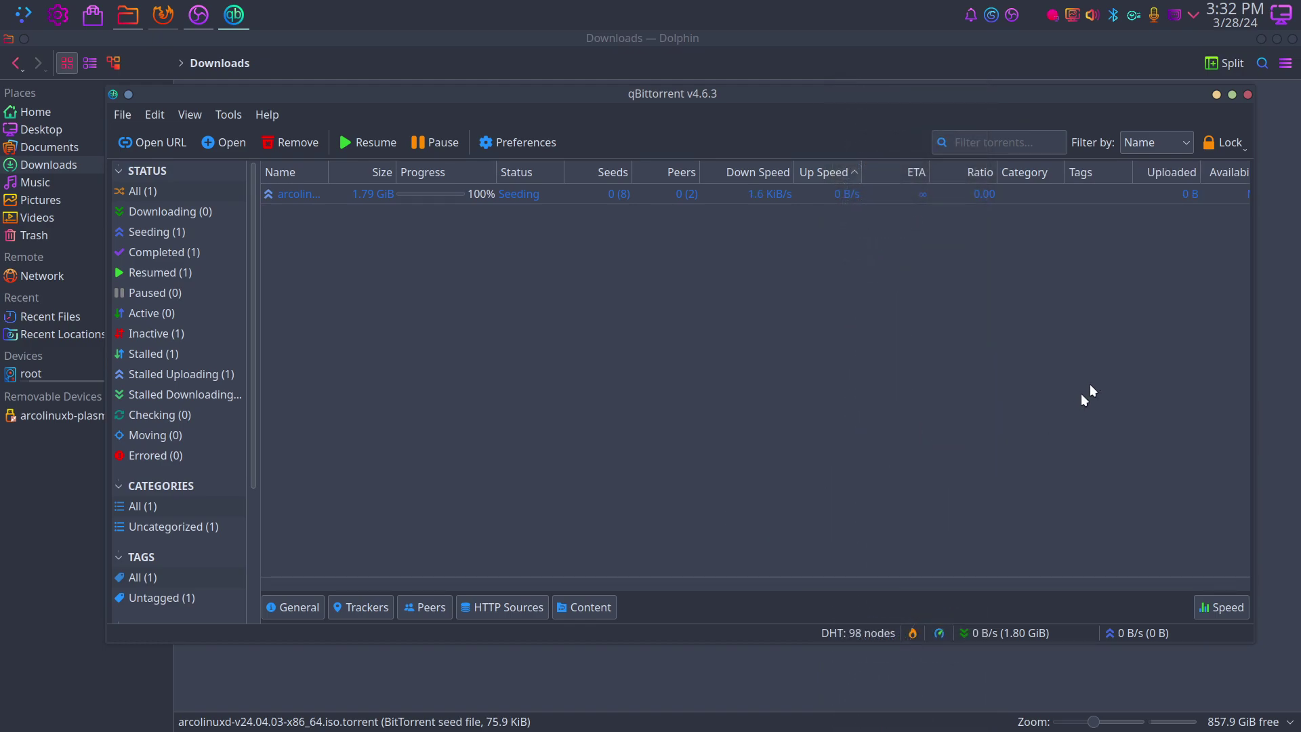
{"action": "left_click_drag", "start_coordinate": [1169, 177], "coordinate": [906, 172]}
{"action": "left_click_drag", "start_coordinate": [608, 177], "coordinate": [595, 177]}
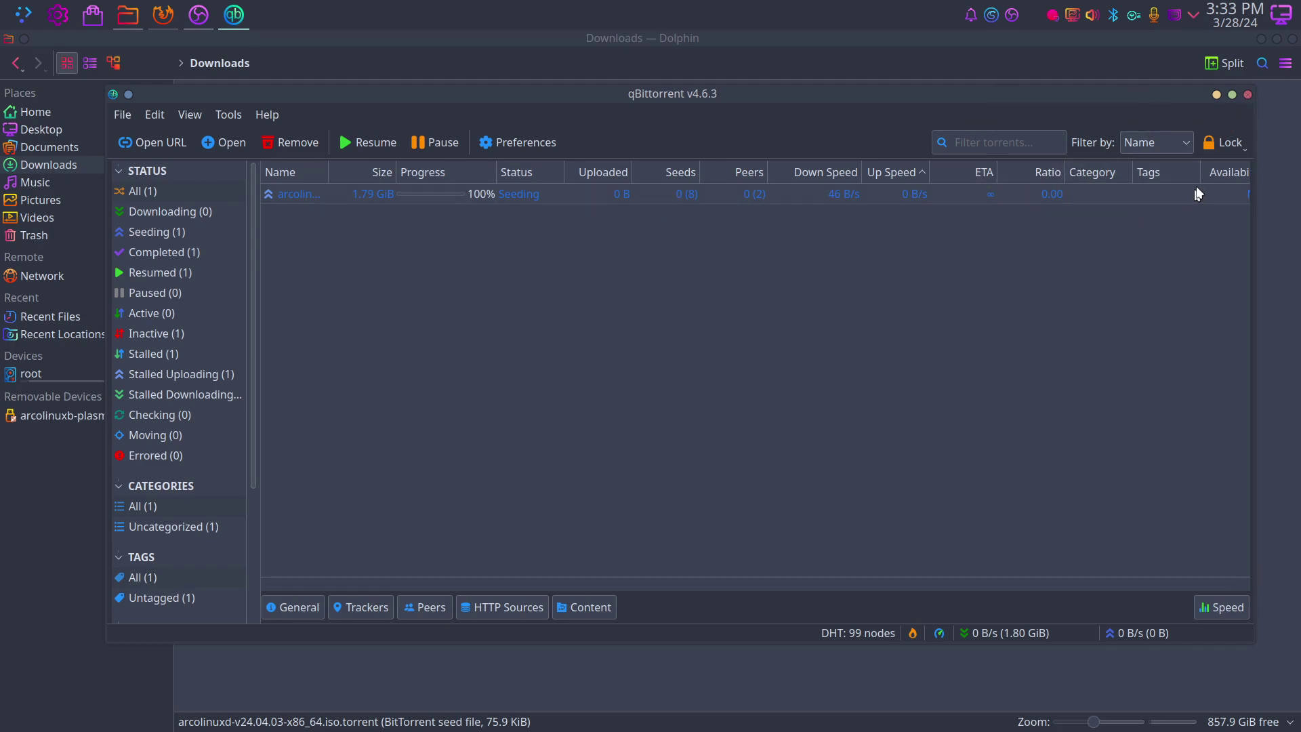
Quit qBittorrent completely from the tray and select the downloaded ISO in Downloads
{"action": "left_click", "coordinate": [1249, 95]}
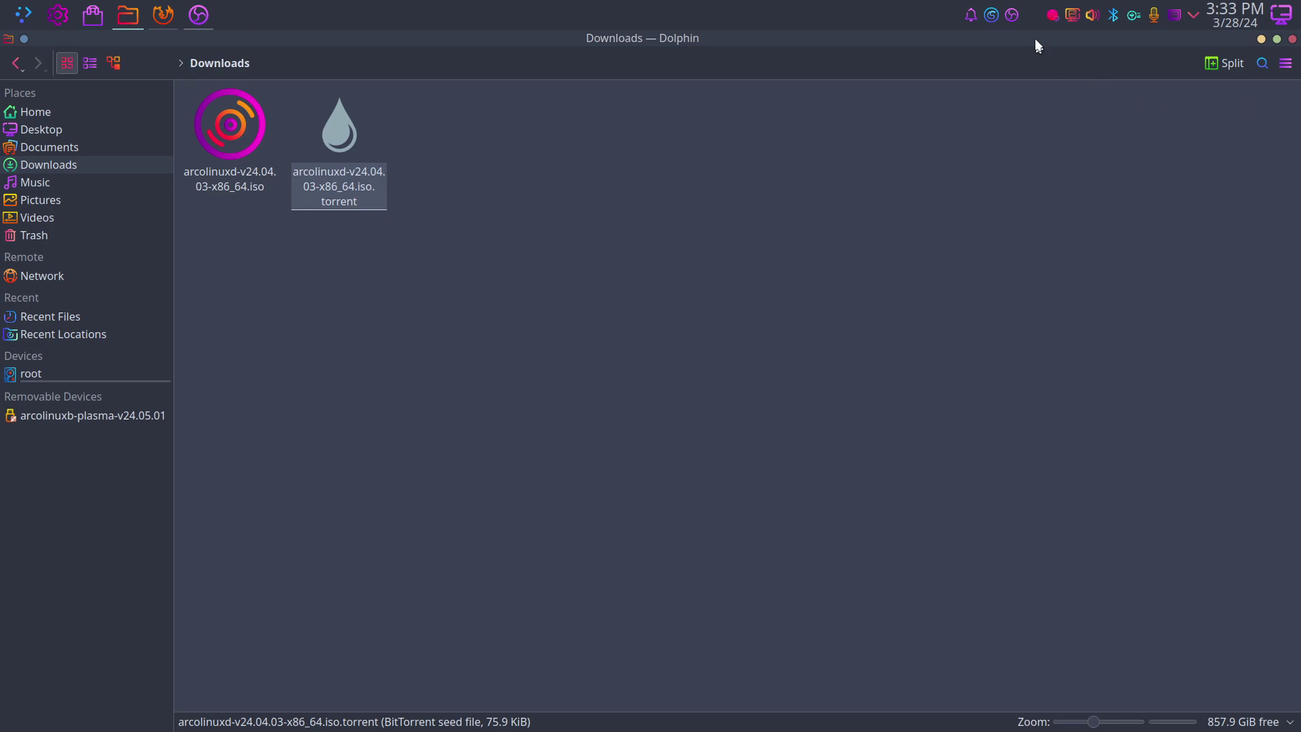
{"action": "right_click", "coordinate": [1035, 14]}
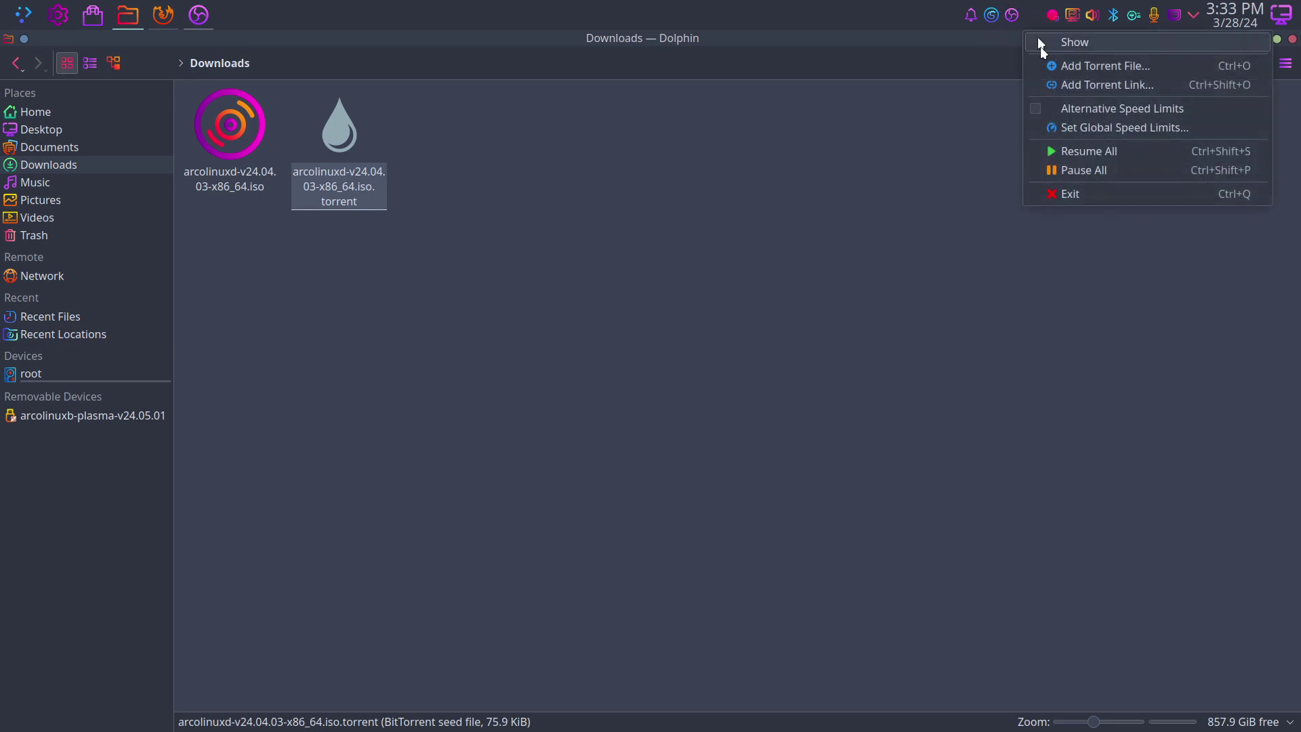
{"action": "left_click", "coordinate": [1078, 194]}
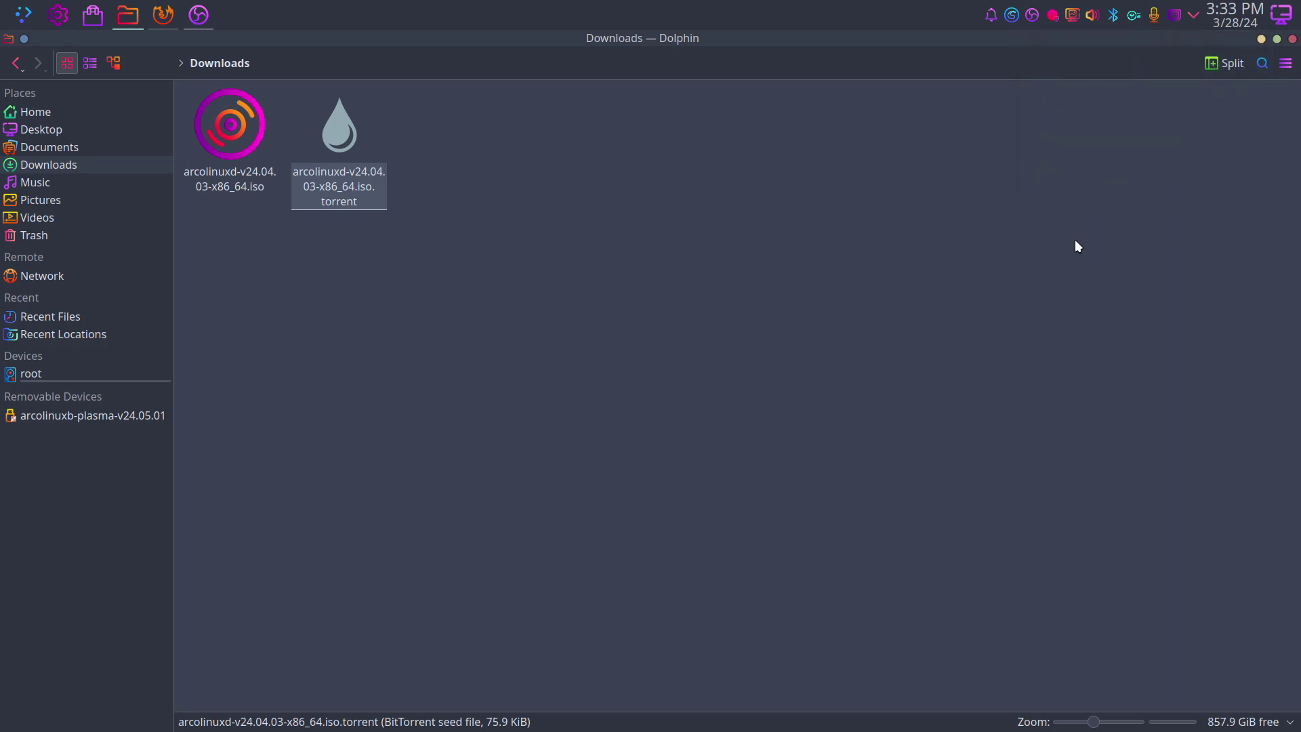
{"action": "left_click", "coordinate": [237, 150]}
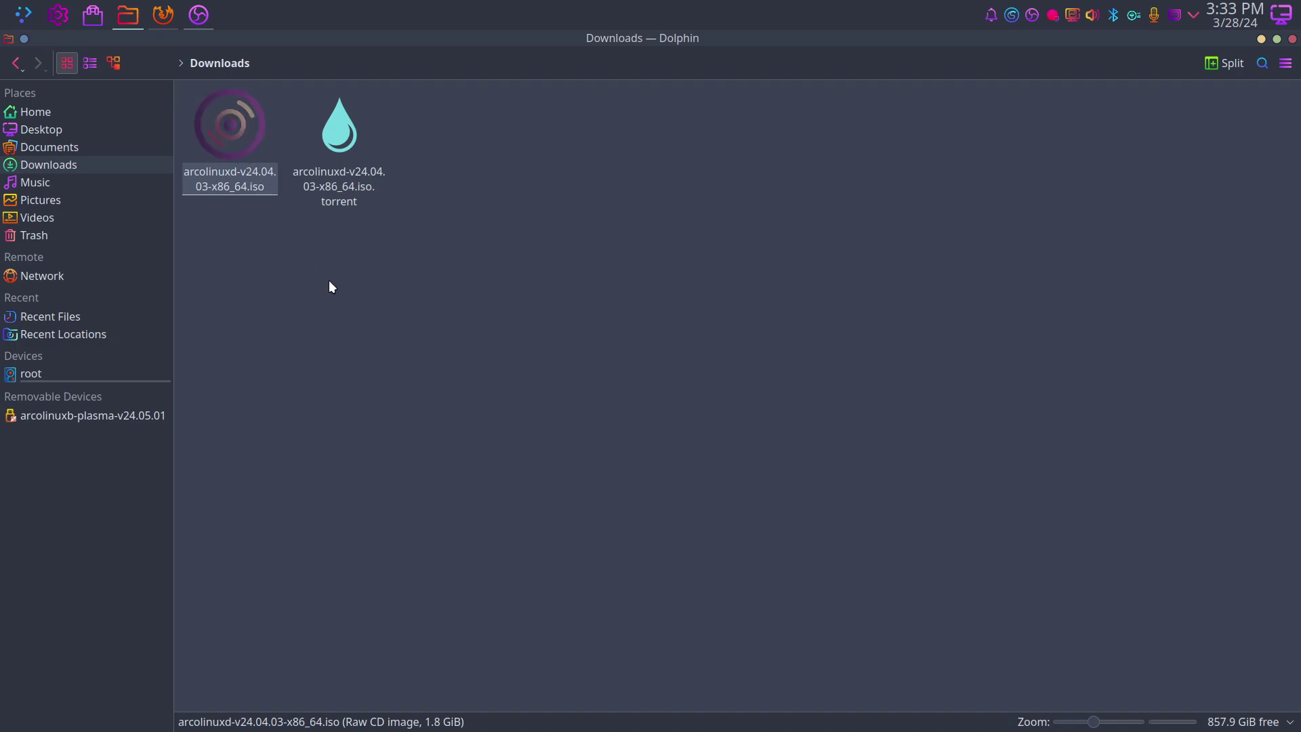
Open arcolinuxd-v24.04.03-x86_64.iso in Ark and expand its EFI and arch folders
{"action": "double_click", "coordinate": [227, 145]}
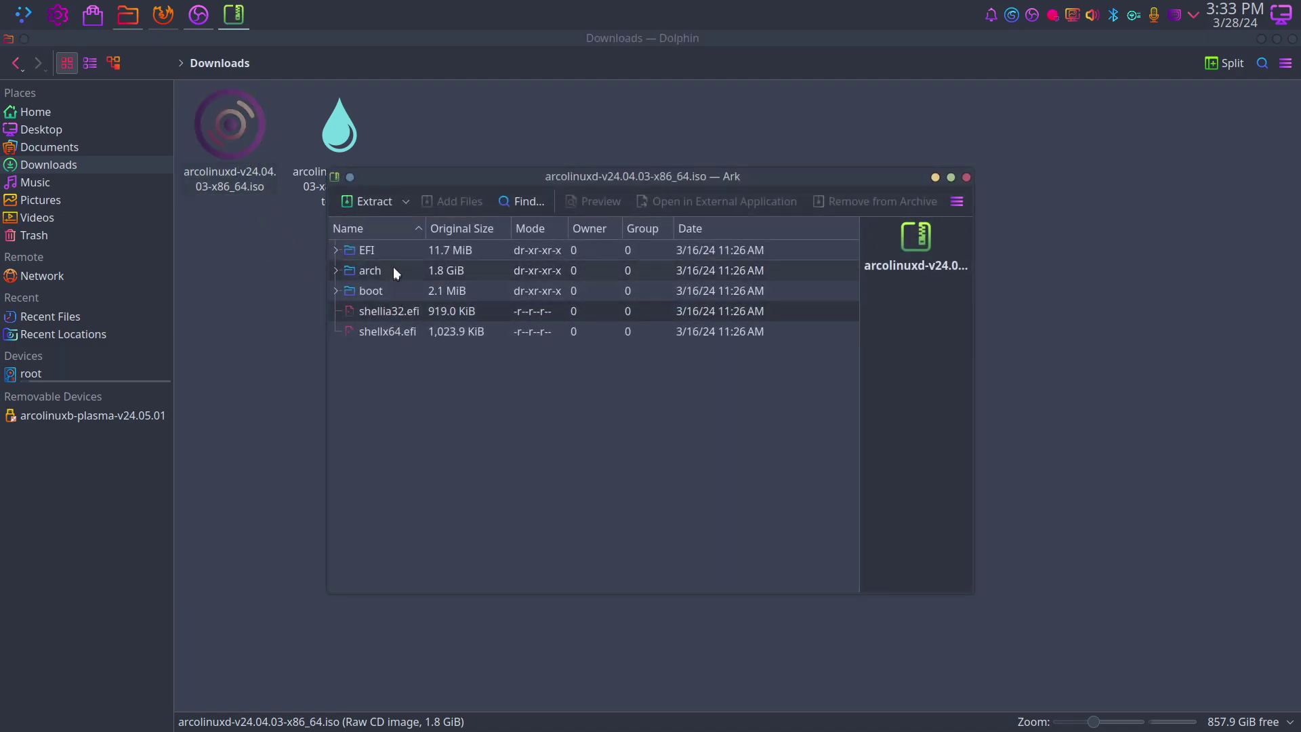
{"action": "left_click", "coordinate": [337, 250]}
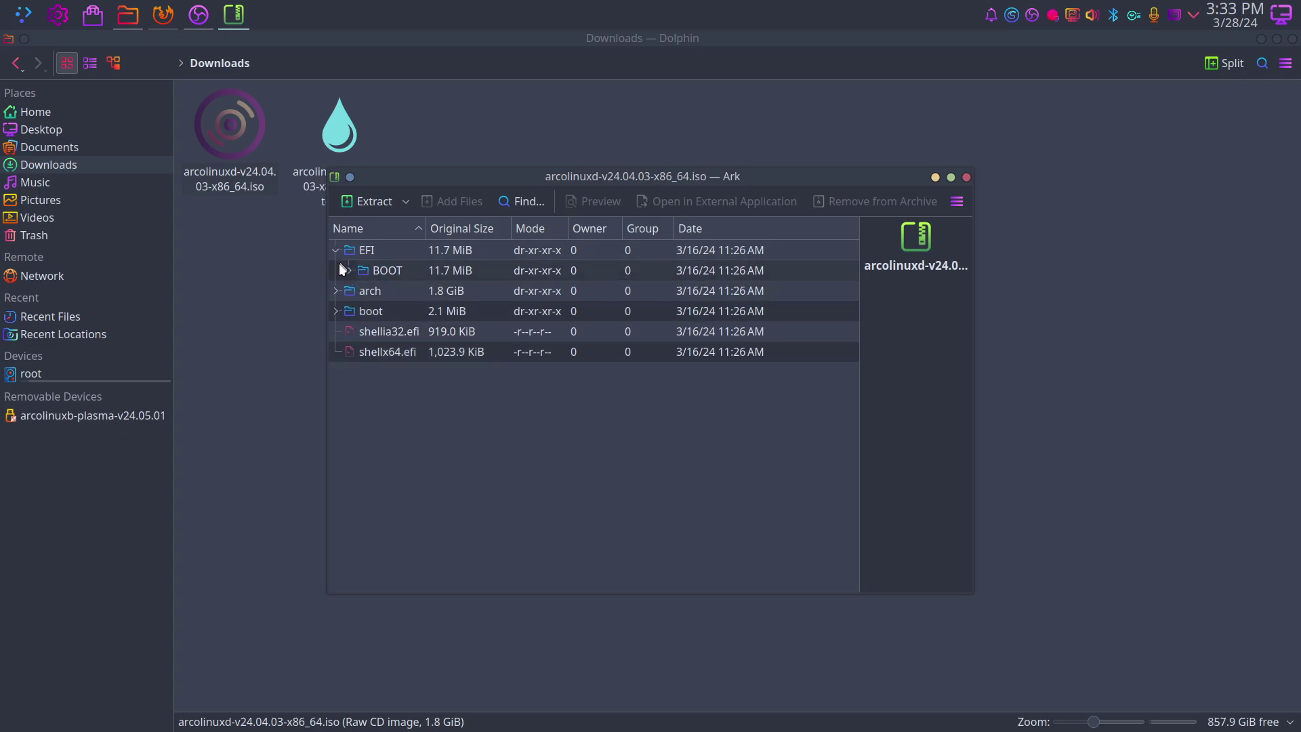
{"action": "left_click", "coordinate": [337, 296]}
Preview pkglist.x86_64.txt, then extract it into the Downloads folder
{"action": "double_click", "coordinate": [400, 374]}
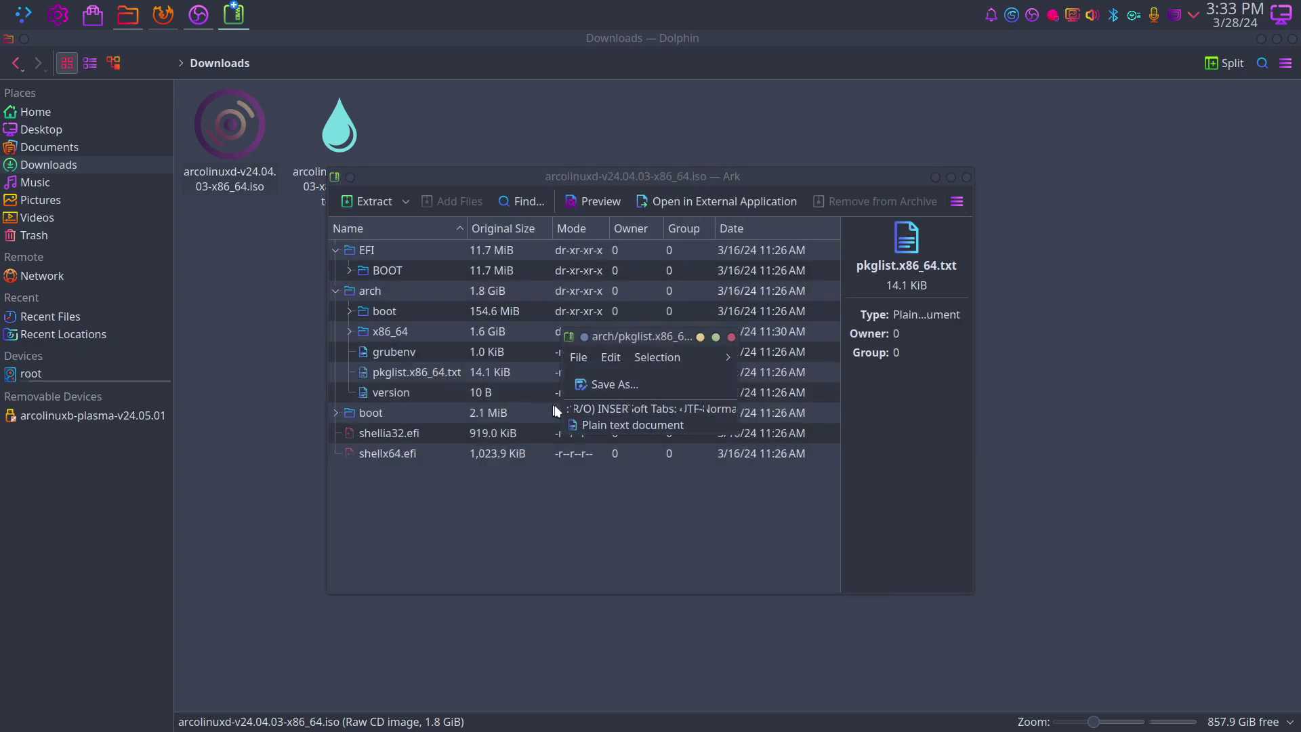
{"action": "left_click", "coordinate": [732, 336]}
{"action": "left_click_drag", "start_coordinate": [392, 369], "coordinate": [253, 352]}
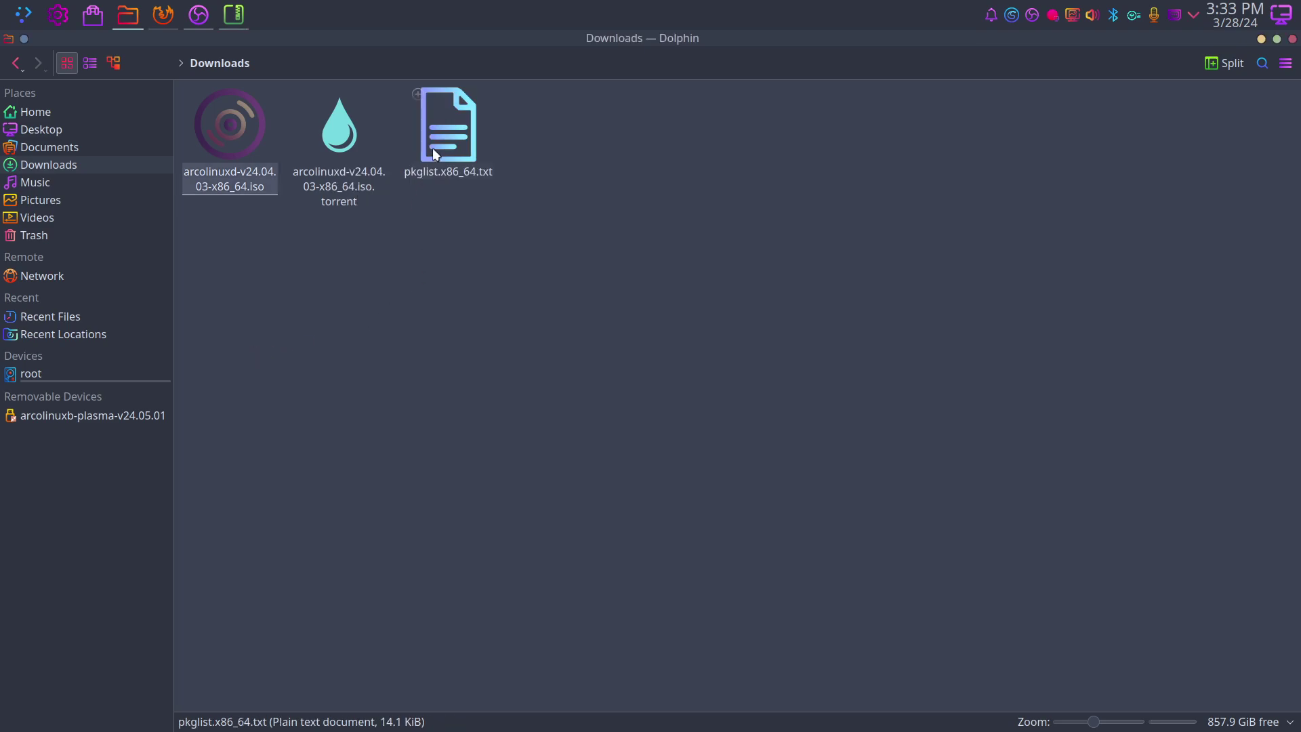
Read pkglist.x86_64.txt in Kate down to zstd, then close Kate and Dolphin
{"action": "double_click", "coordinate": [433, 148]}
{"action": "scroll", "coordinate": [395, 424], "scroll_direction": "down", "scroll_amount": 20}
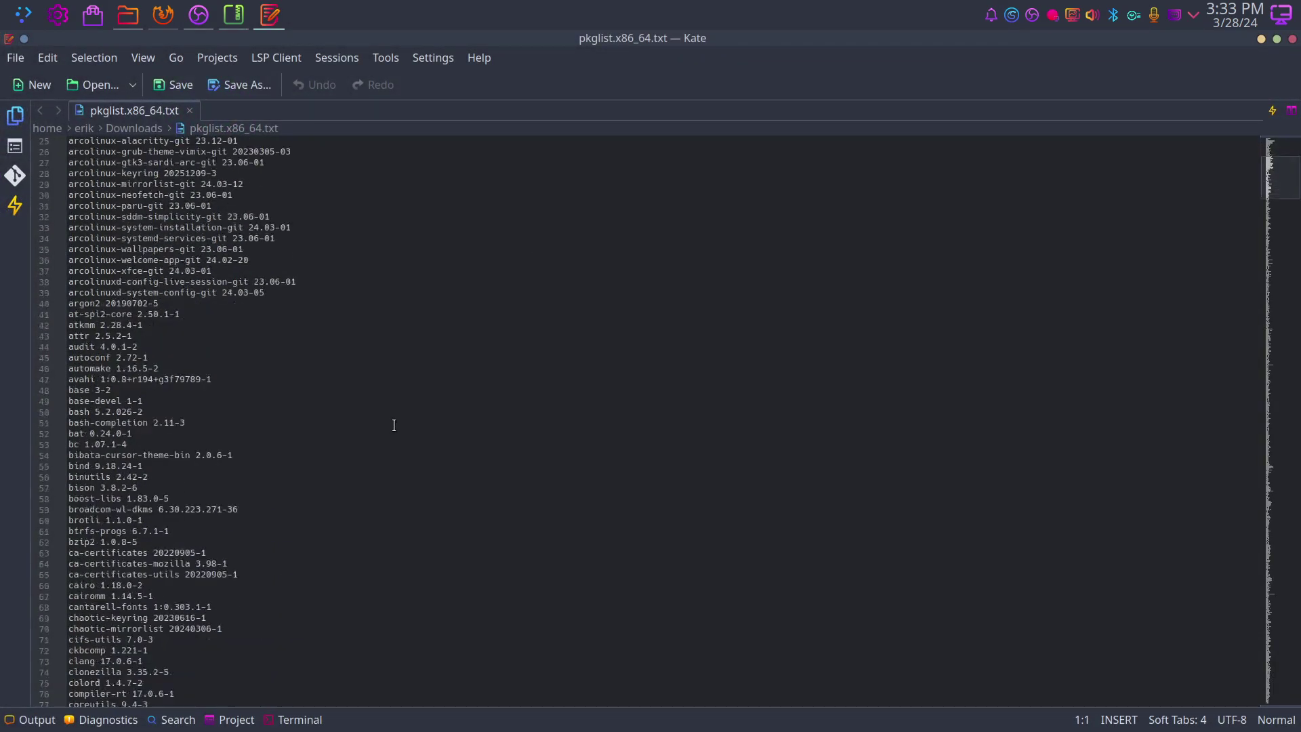
{"action": "scroll", "coordinate": [390, 424], "scroll_direction": "down", "scroll_amount": 20}
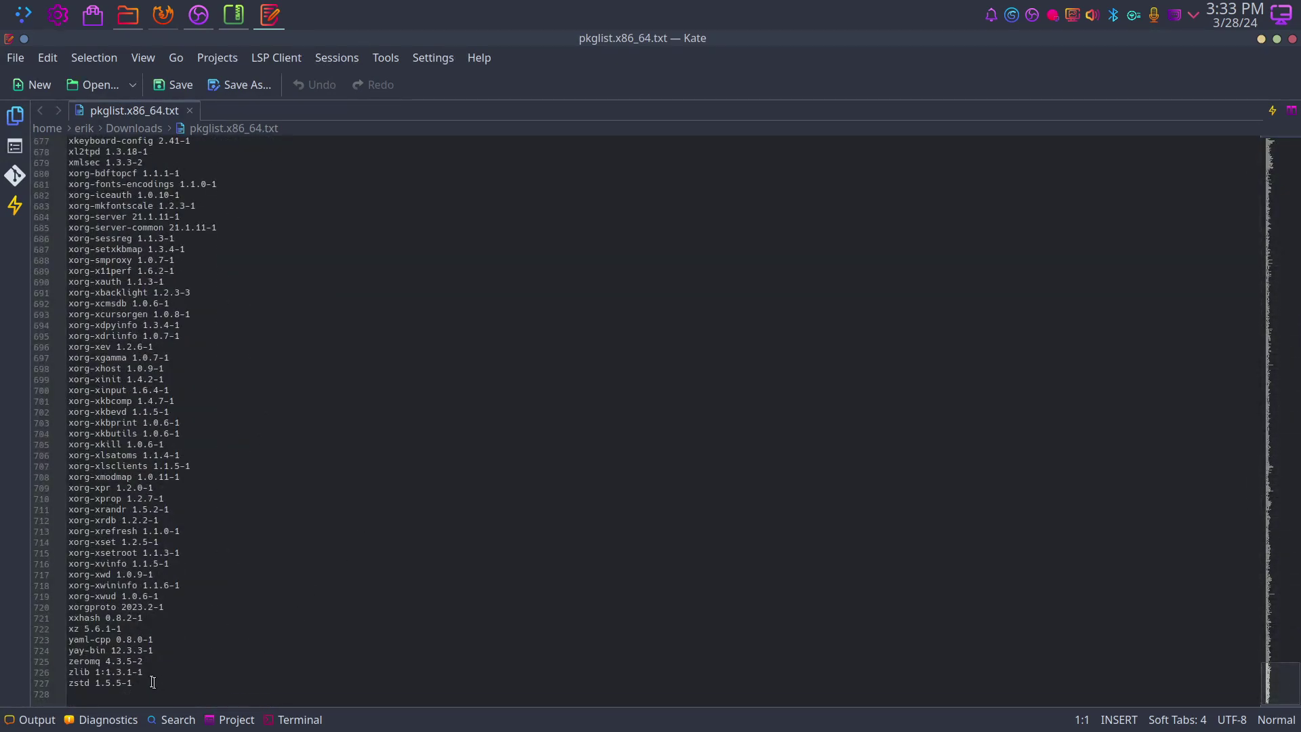
{"action": "left_click_drag", "start_coordinate": [152, 683], "coordinate": [48, 658]}
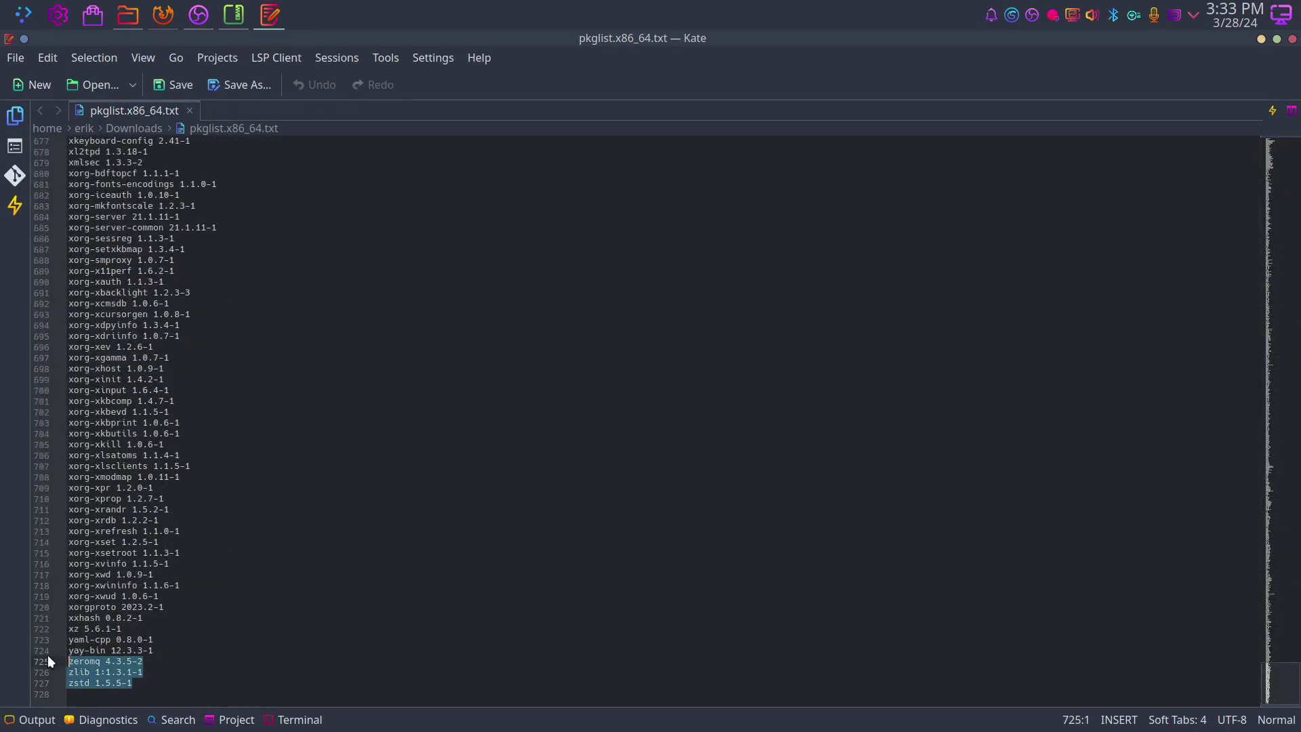
{"action": "left_click", "coordinate": [1293, 39]}
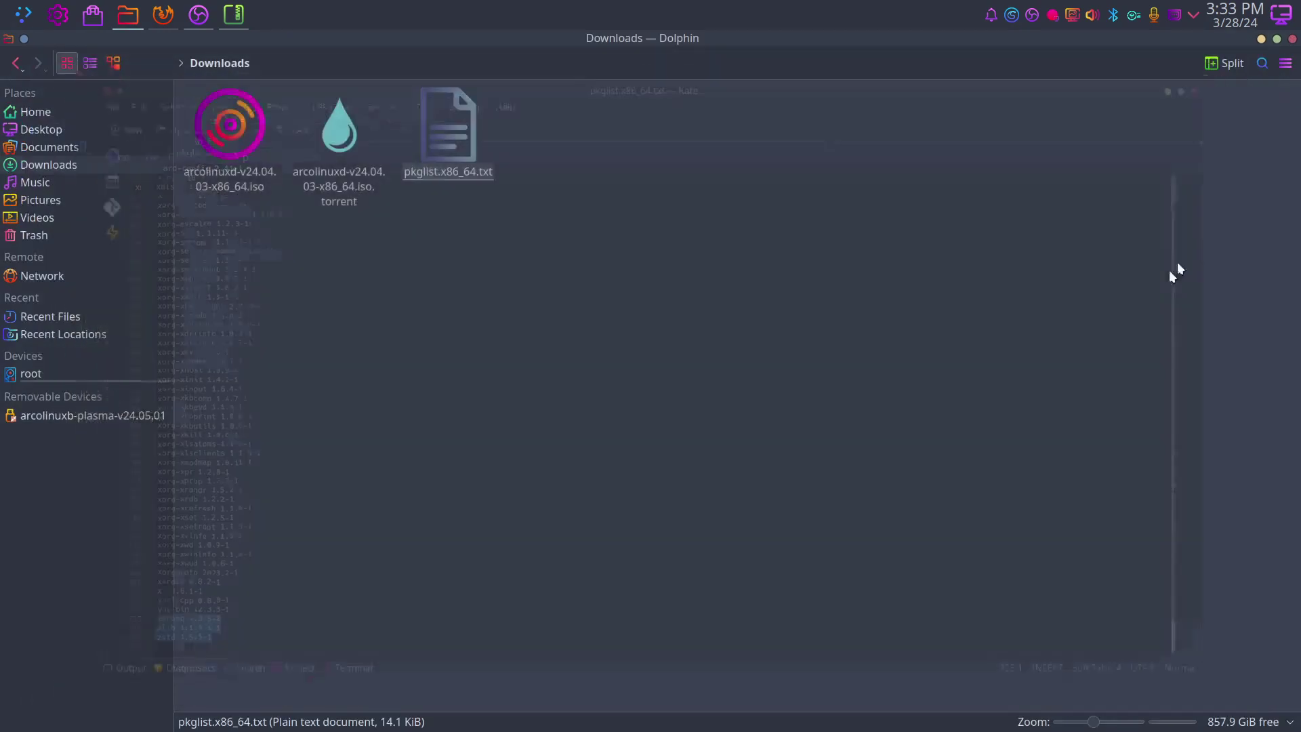
{"action": "left_click", "coordinate": [1292, 38]}
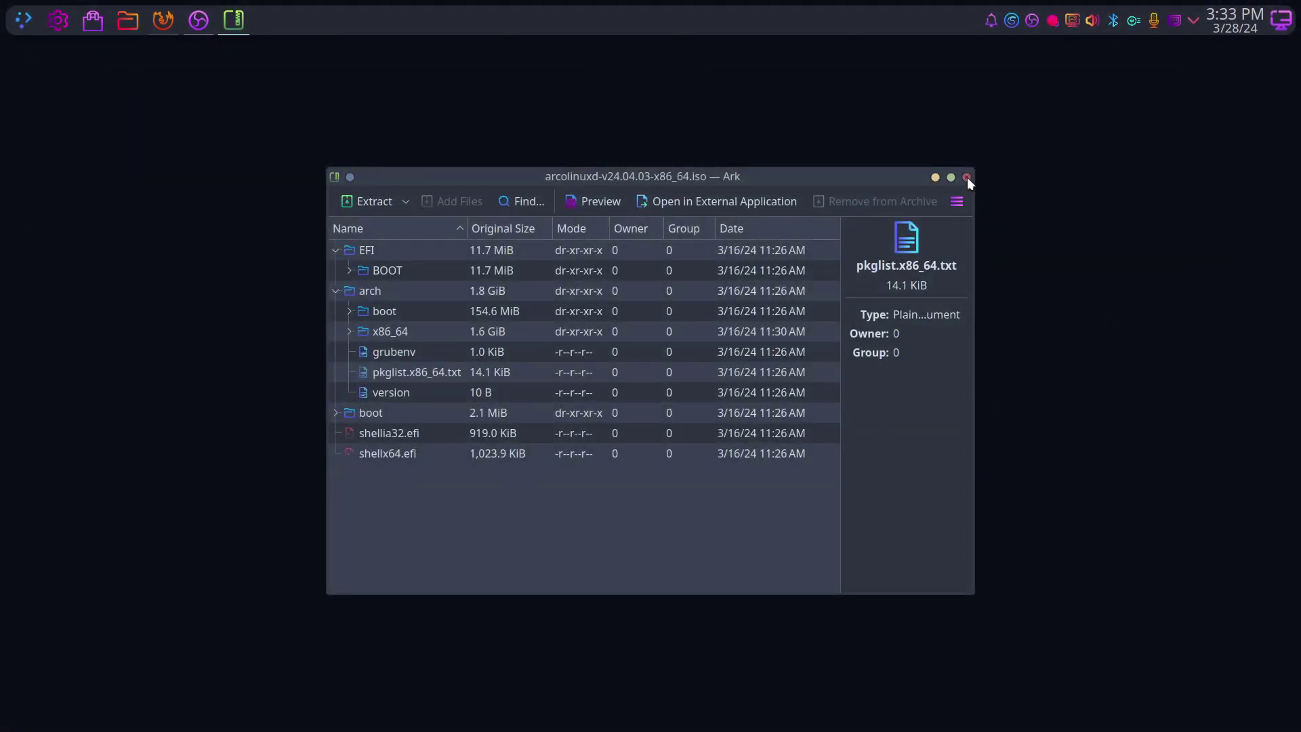
Close Ark, advance the Variety wallpaper twice, and trash two unwanted wallpapers
{"action": "left_click", "coordinate": [966, 177]}
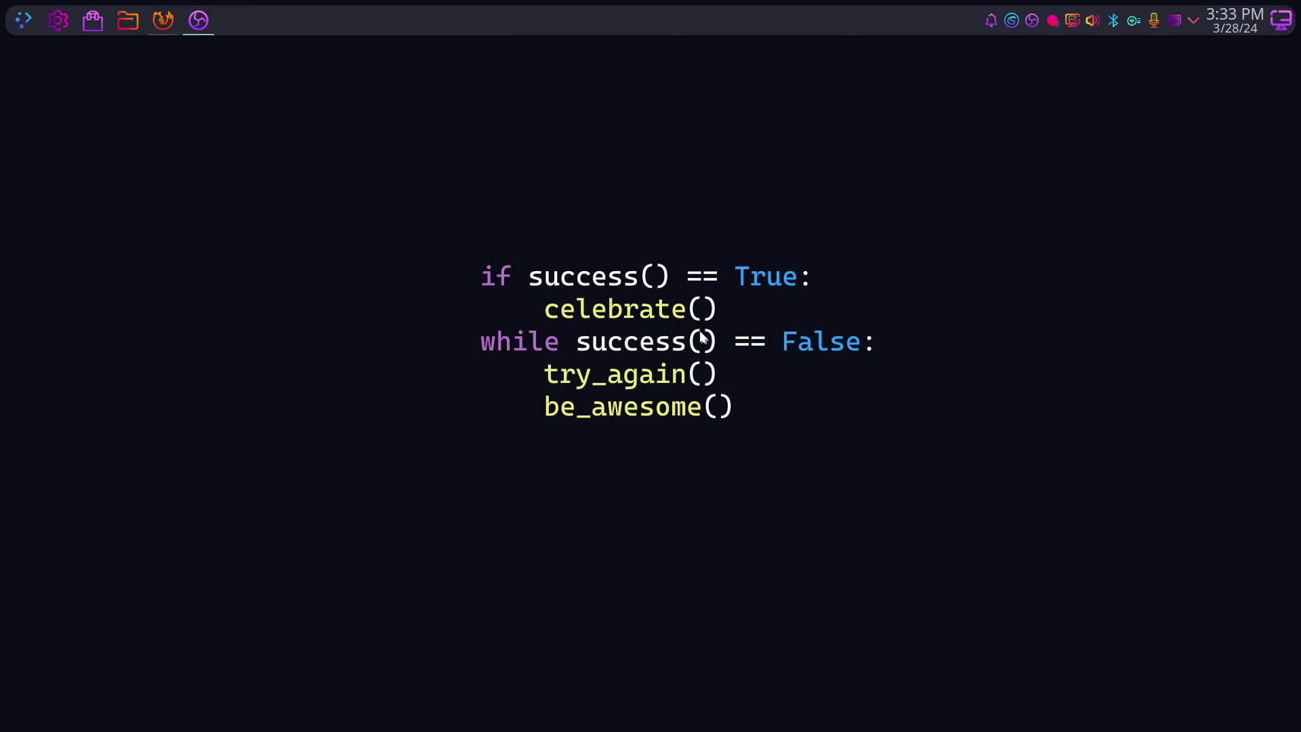
{"action": "left_click", "coordinate": [1072, 30]}
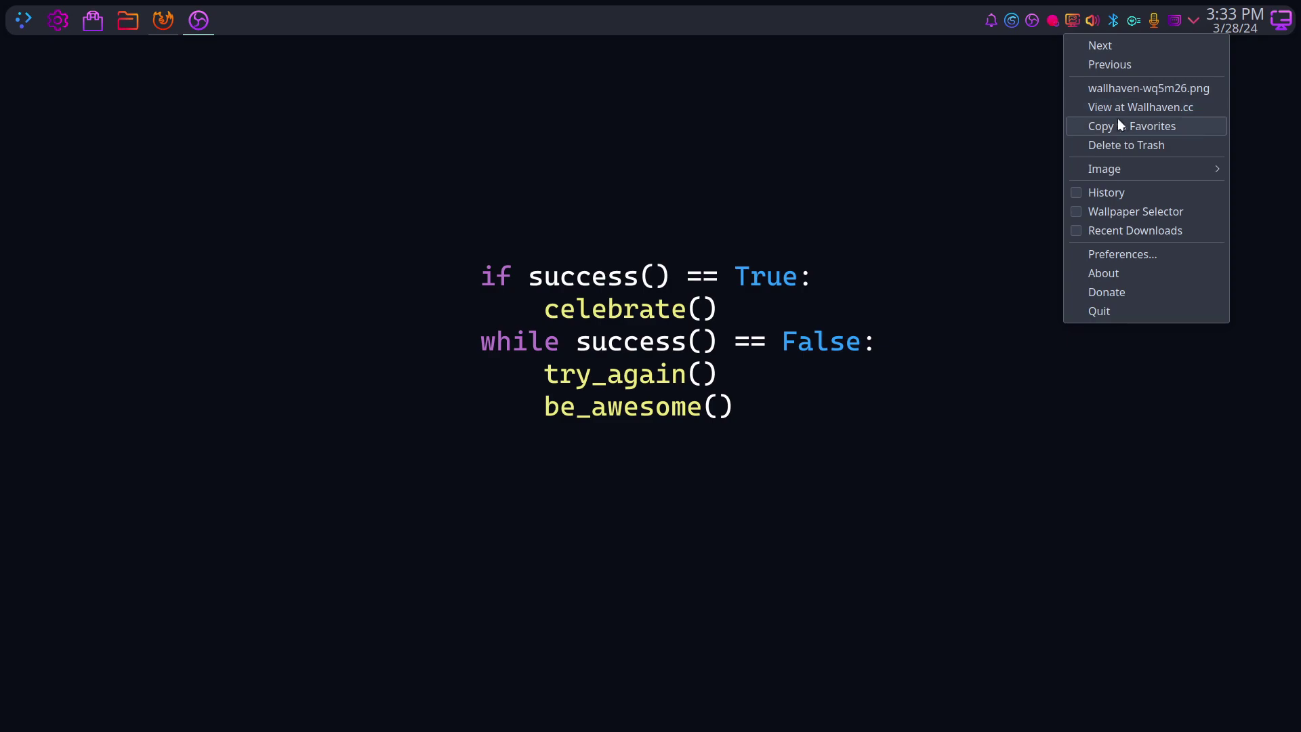
{"action": "left_click", "coordinate": [1127, 142]}
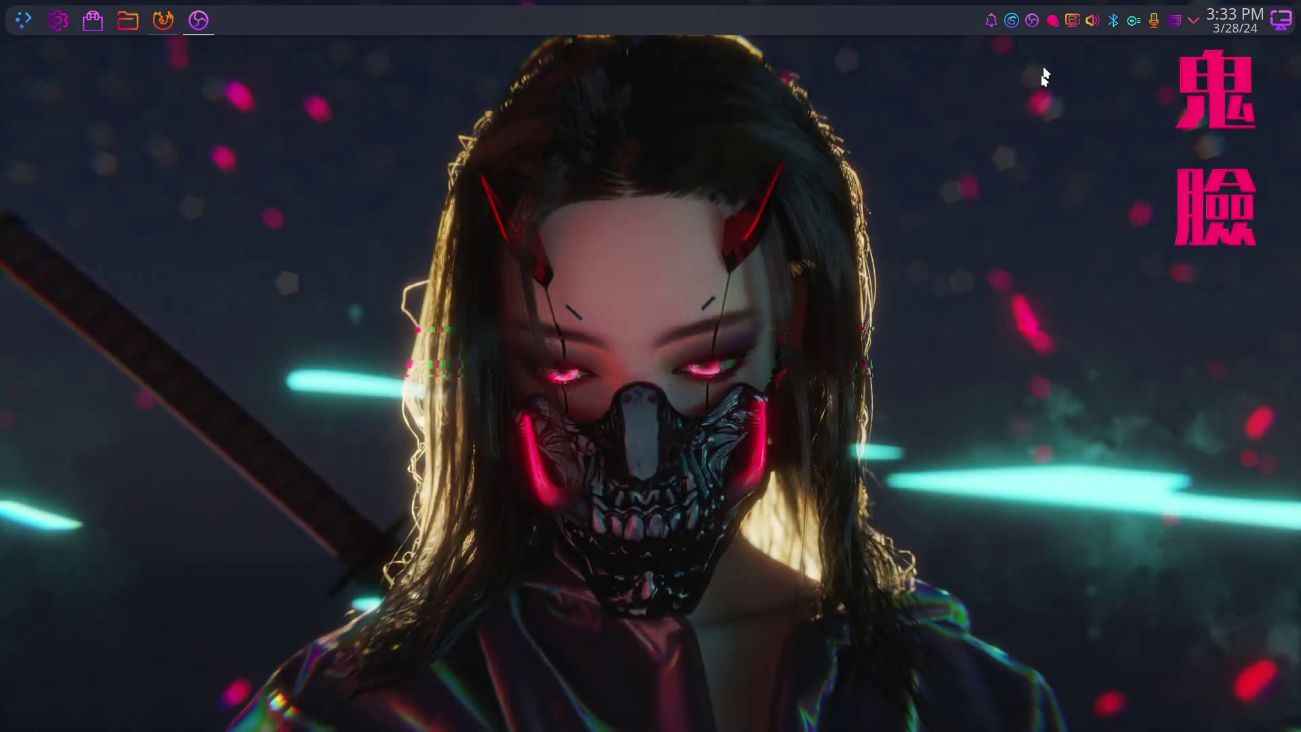
{"action": "left_click", "coordinate": [1077, 20]}
{"action": "left_click", "coordinate": [1111, 147]}
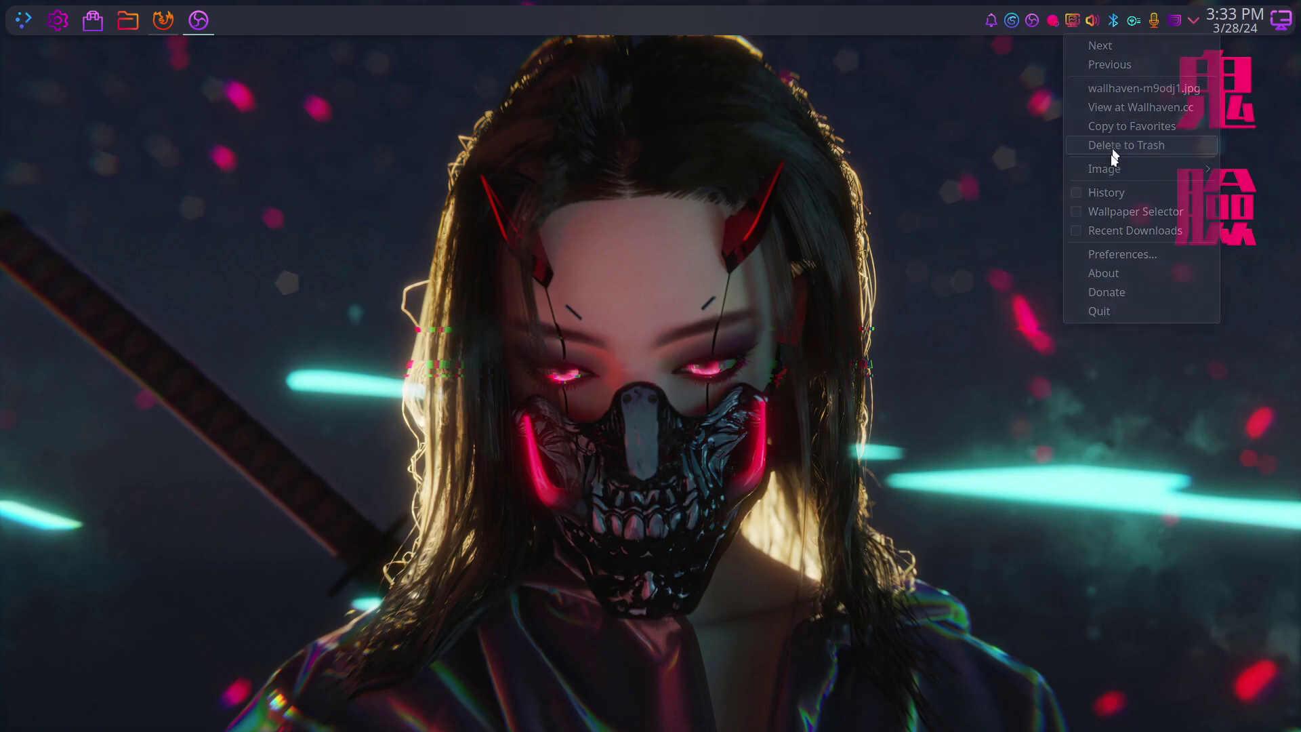